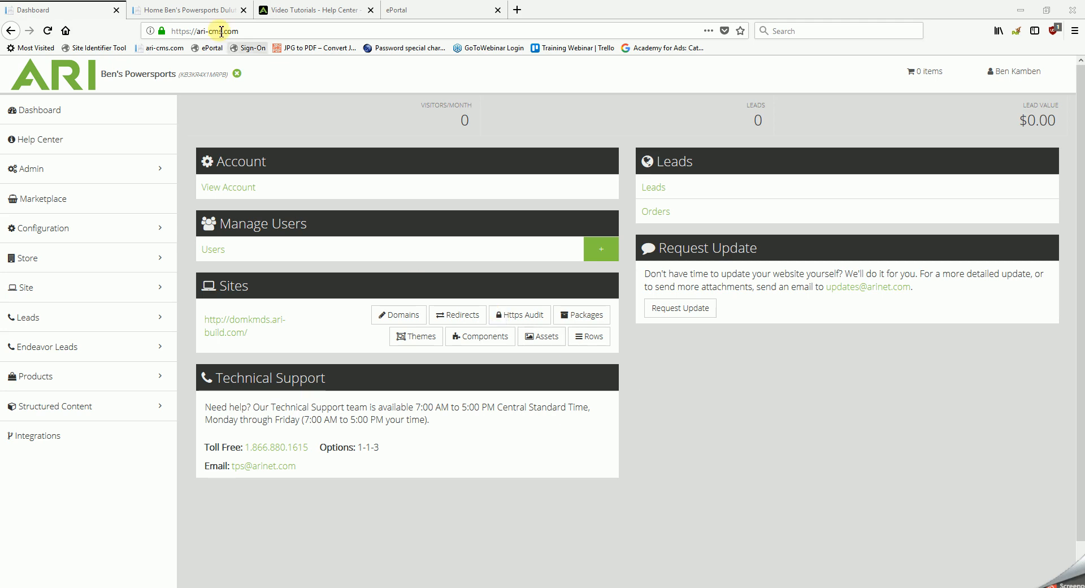
# Step: On the dealer website, view the new Arctic Cat Competition ATV models
pyautogui.click(198, 14)
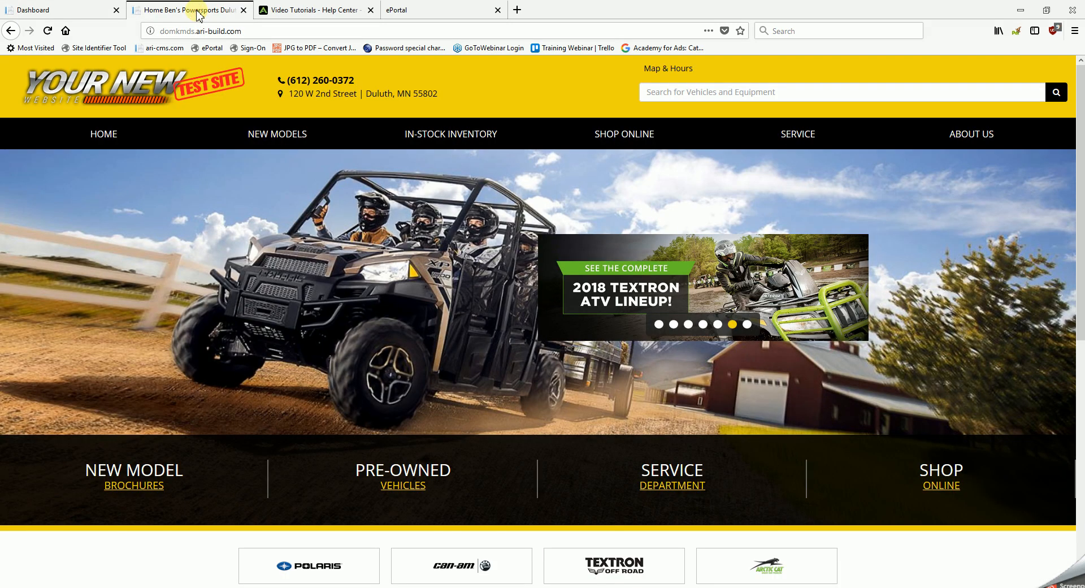
pyautogui.moveTo(277, 138)
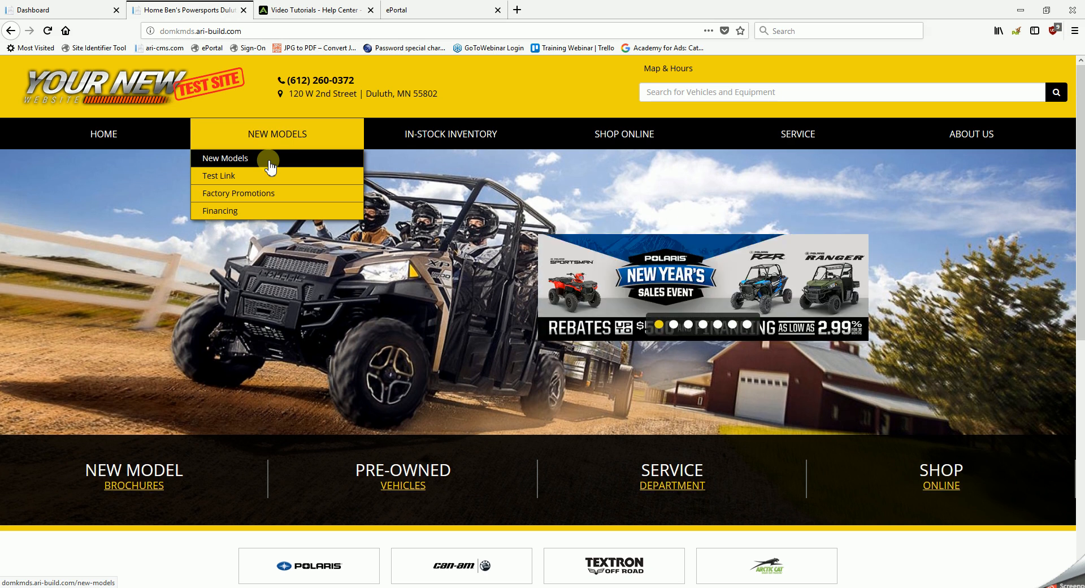
pyautogui.click(269, 164)
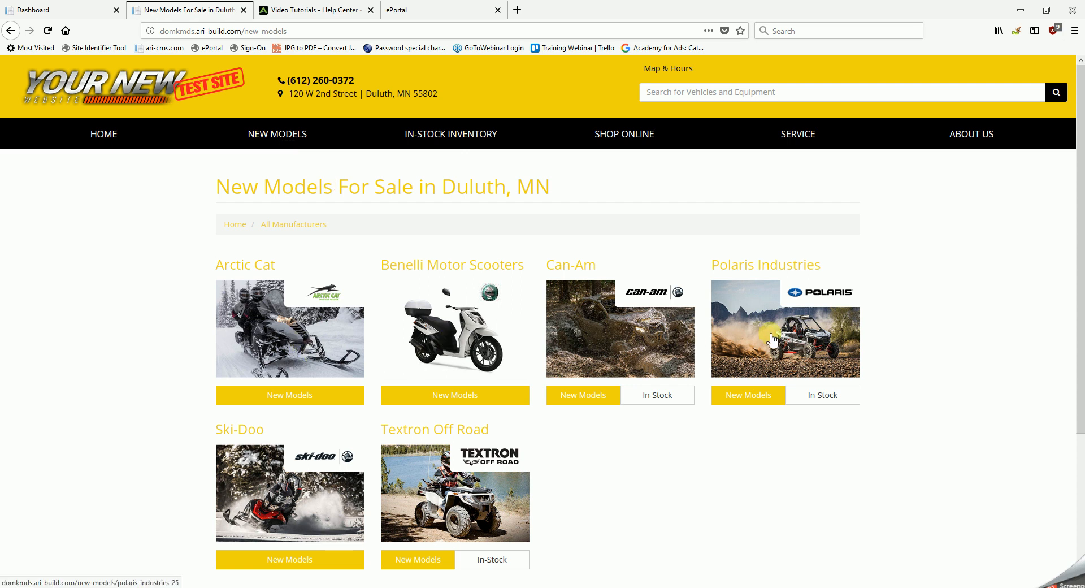
pyautogui.click(287, 324)
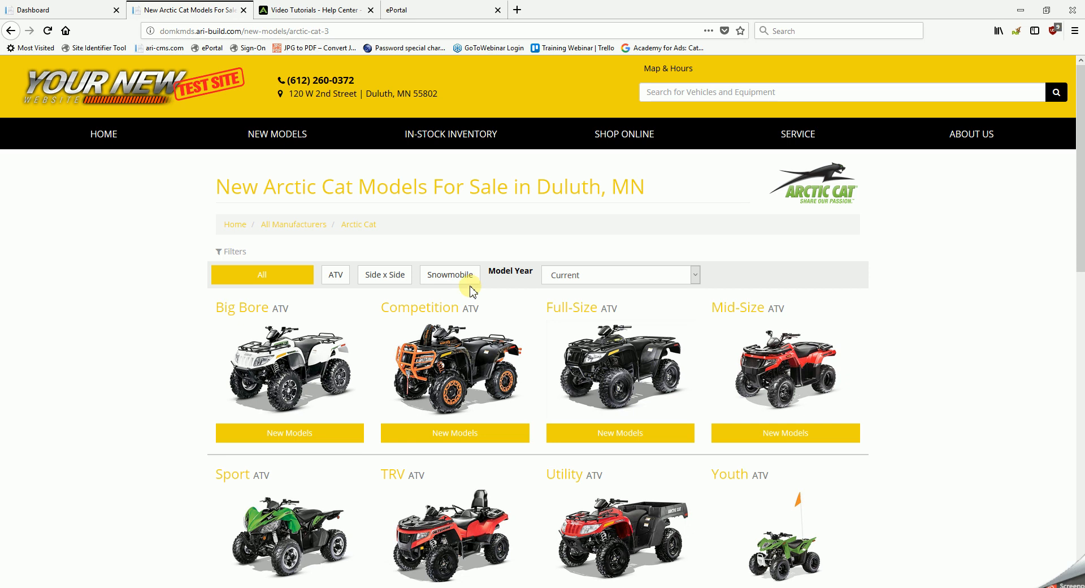
pyautogui.click(447, 353)
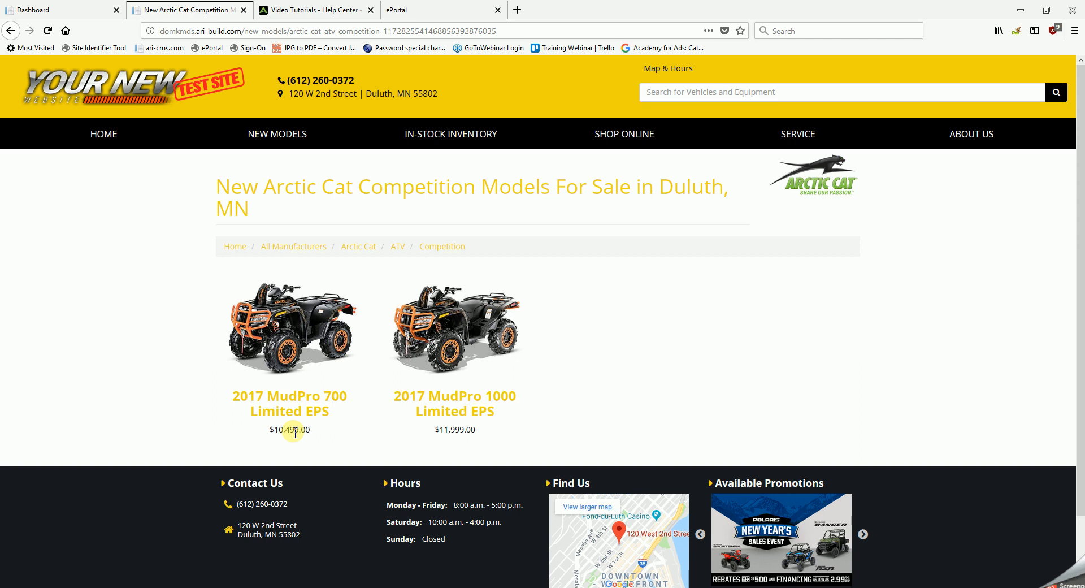
# Step: Switch to the ARI CMS and search the Product Manager's showcase catalog for Arctic Cat ATVs from 2017
pyautogui.click(64, 10)
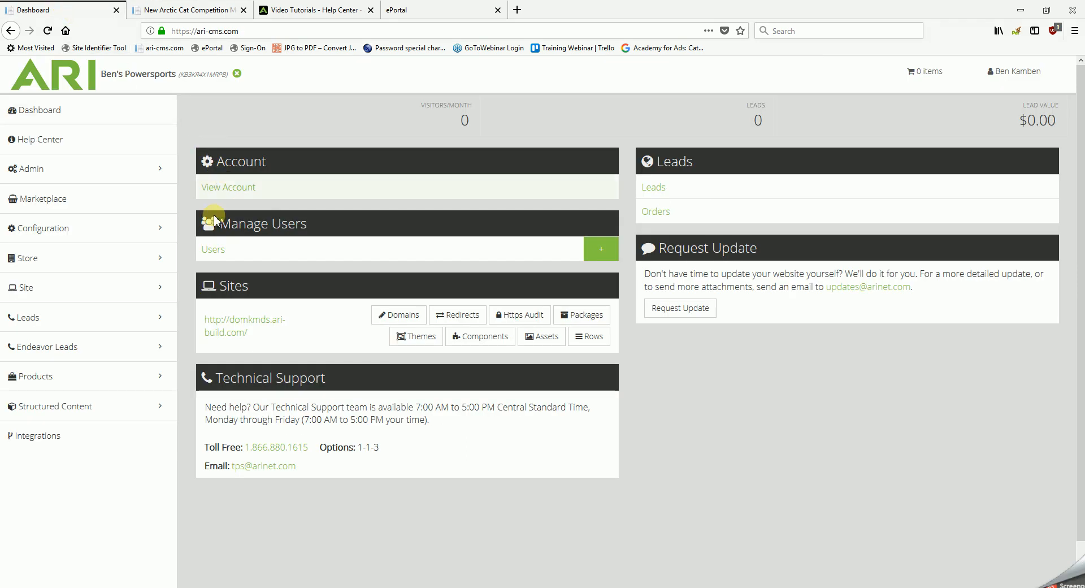
pyautogui.moveTo(143, 378)
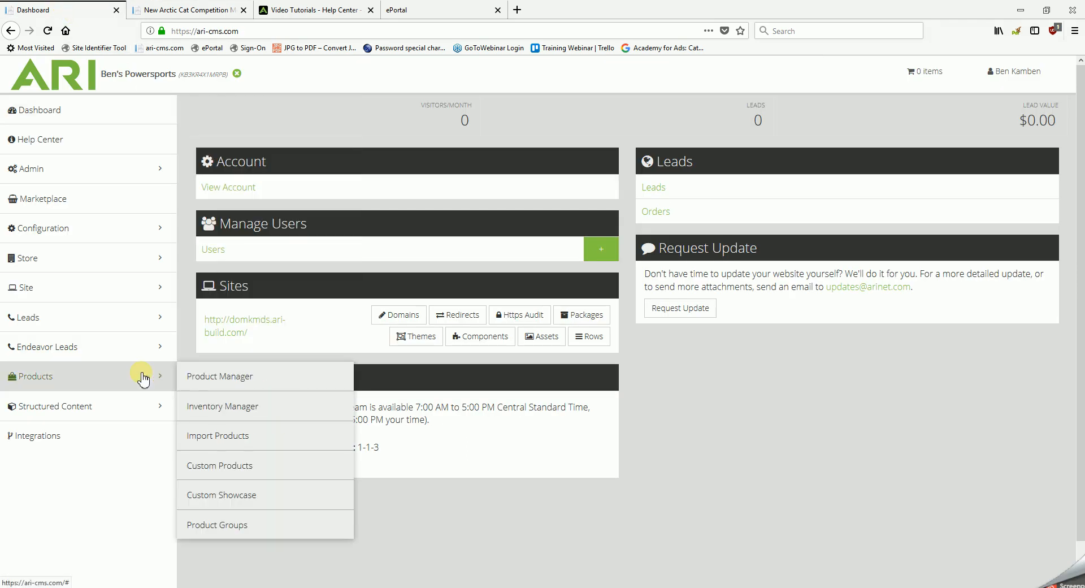
pyautogui.click(217, 379)
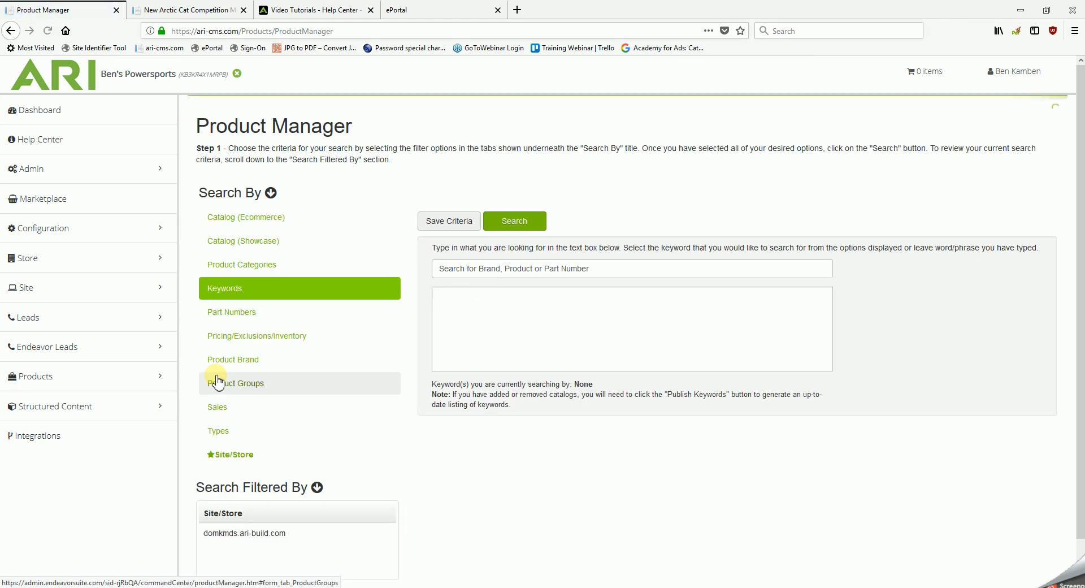
pyautogui.click(266, 243)
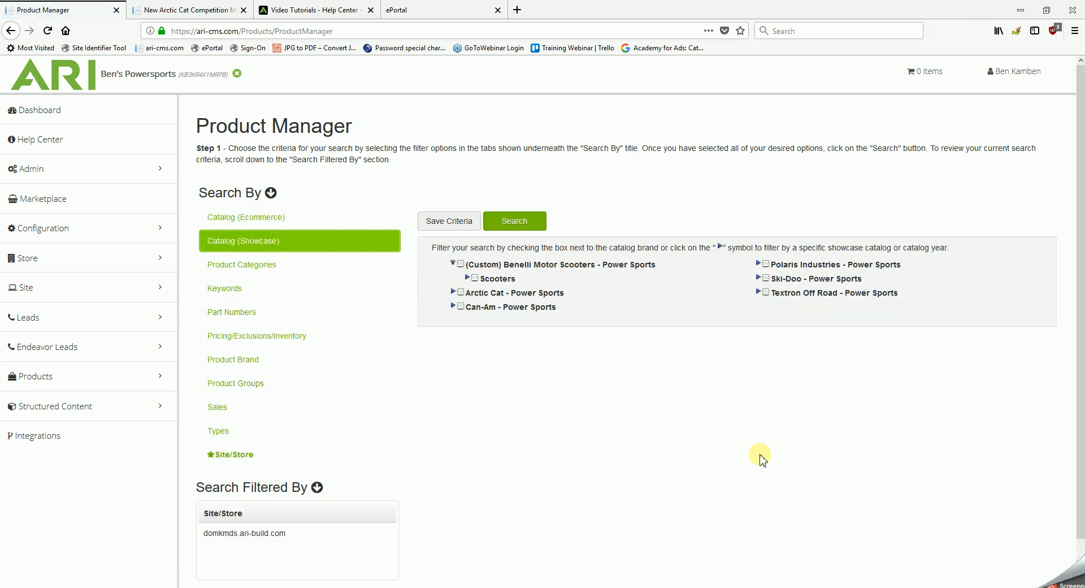
pyautogui.click(452, 293)
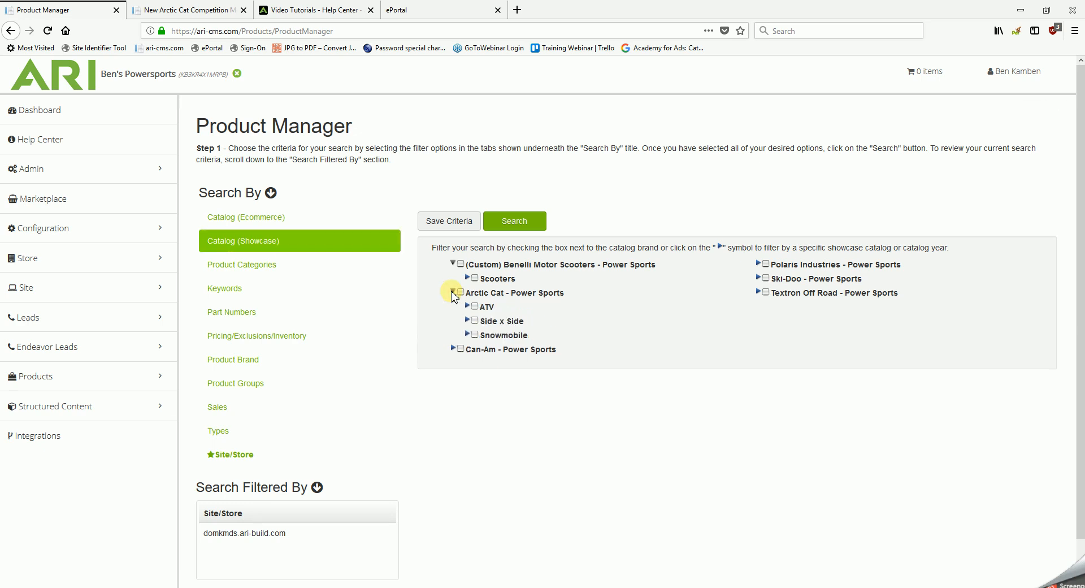
pyautogui.click(467, 306)
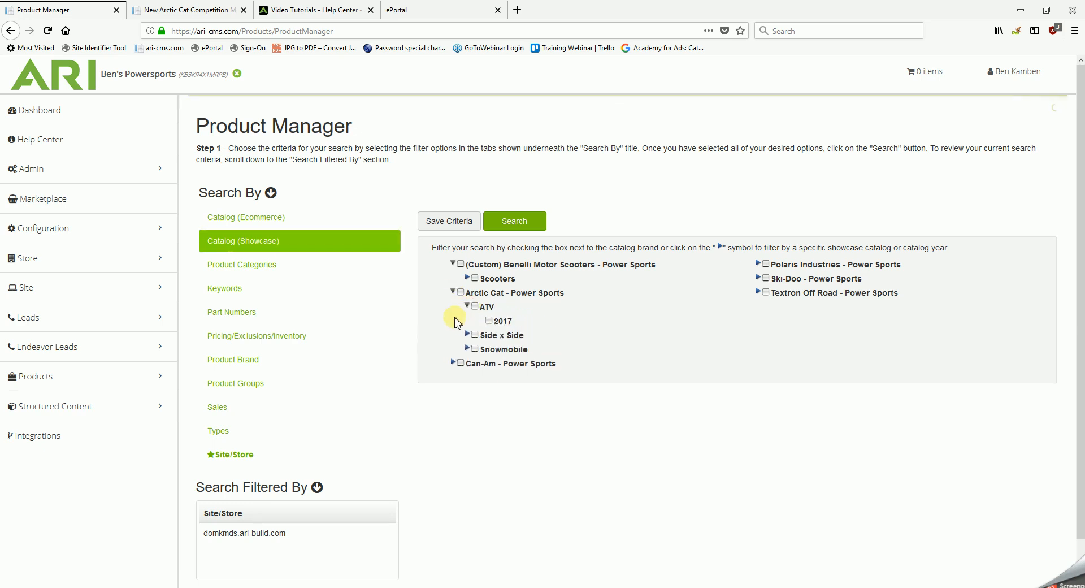
pyautogui.click(490, 321)
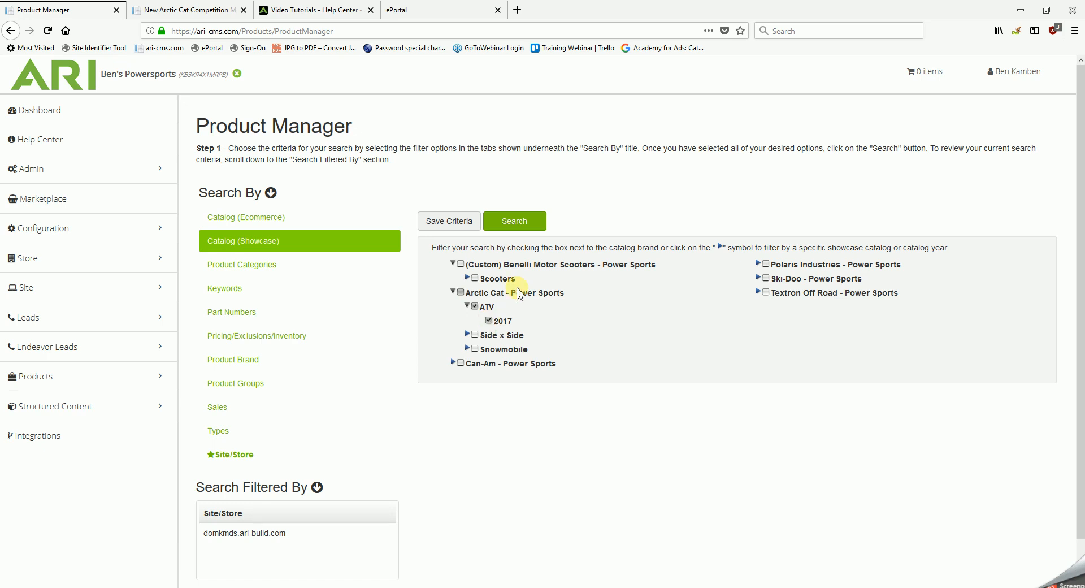
pyautogui.click(515, 224)
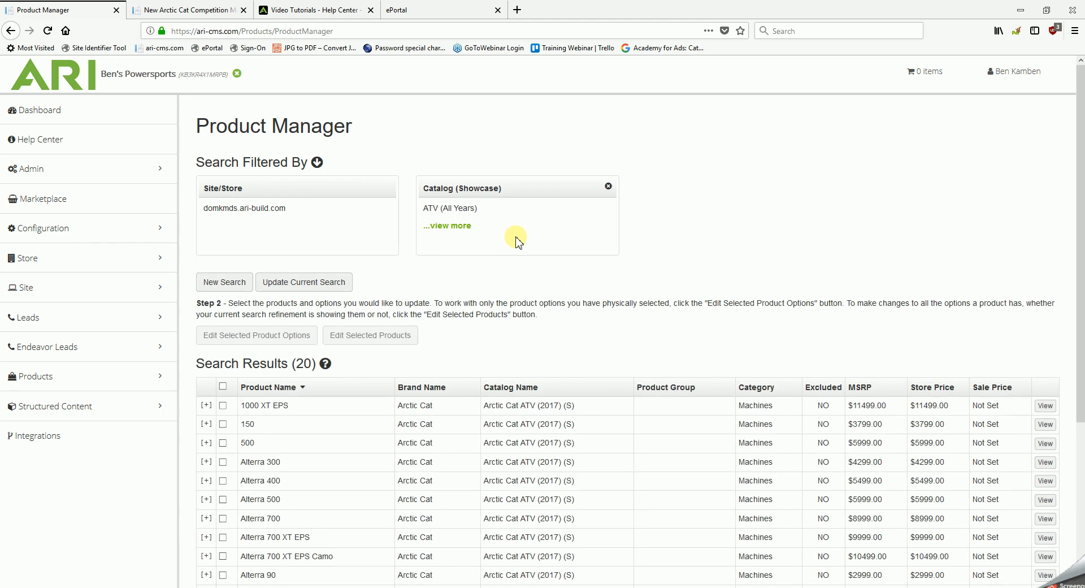
# Step: Exclude the MudPro 700 Limited EPS product options from the site and save the changes
pyautogui.scroll(-5, 517, 232)
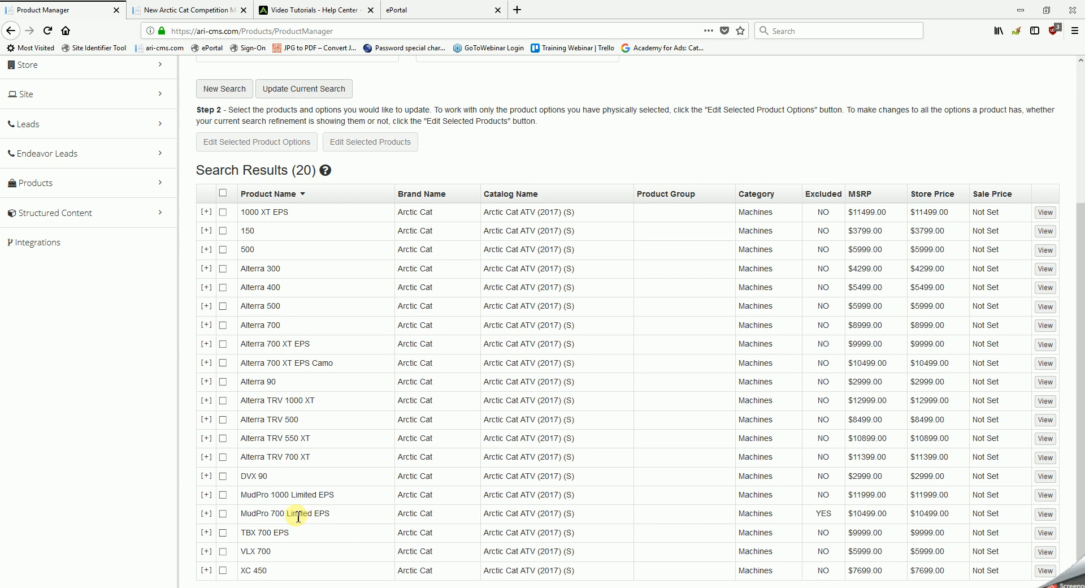
pyautogui.click(223, 514)
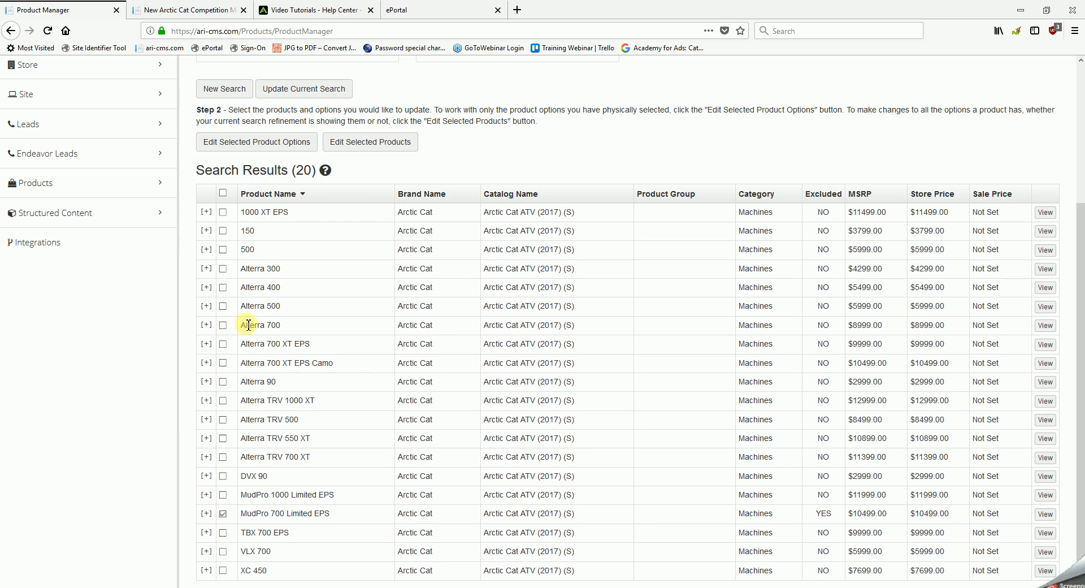
pyautogui.click(266, 145)
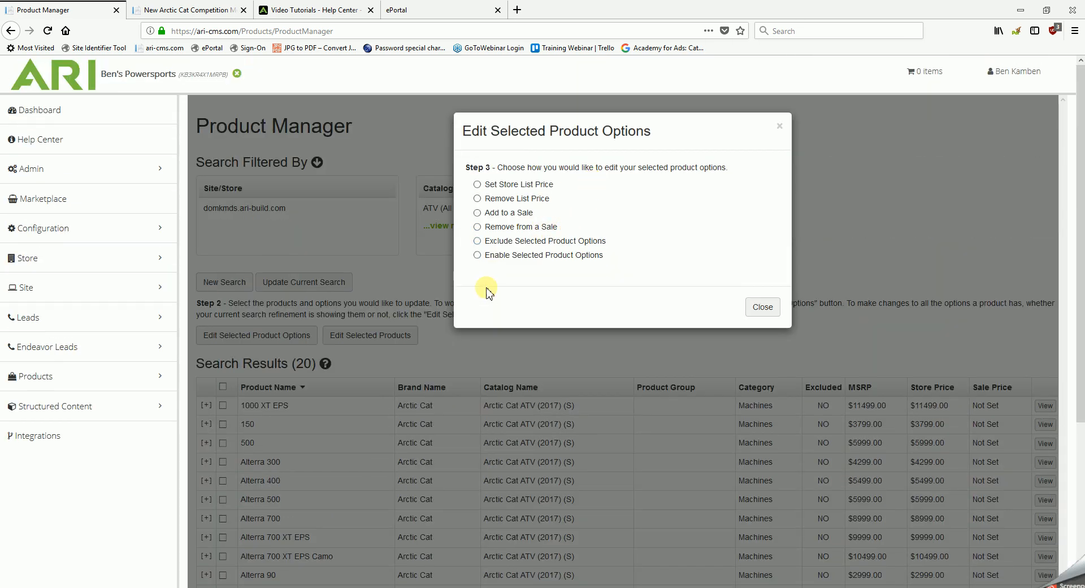
pyautogui.click(477, 241)
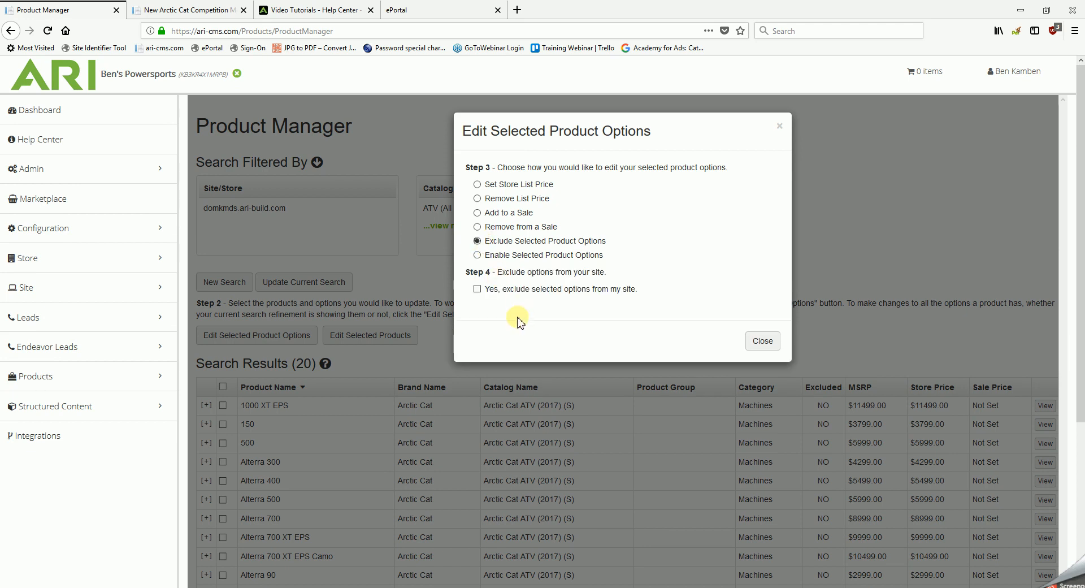
pyautogui.click(478, 289)
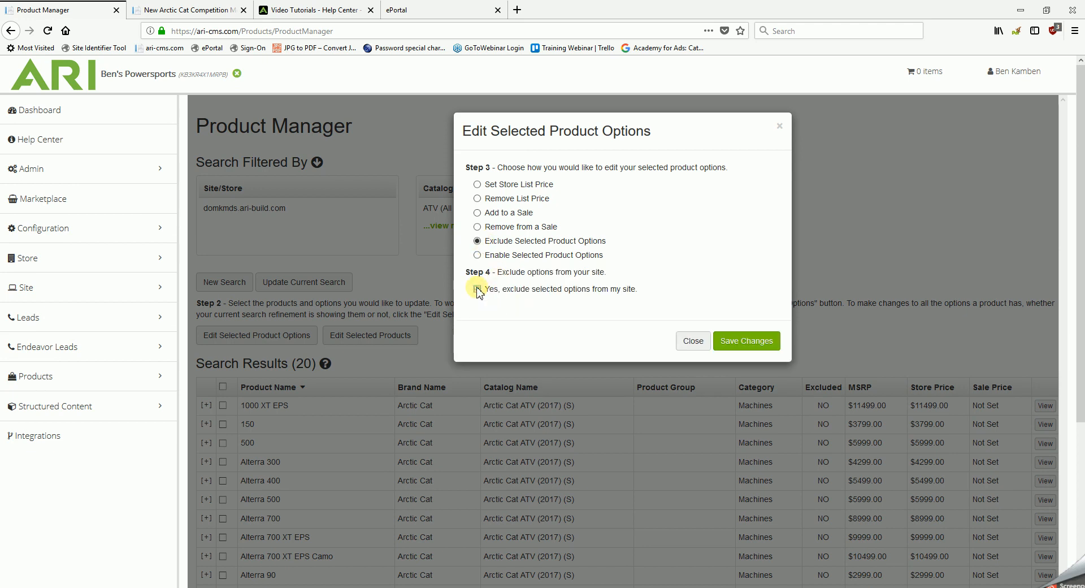
pyautogui.click(734, 342)
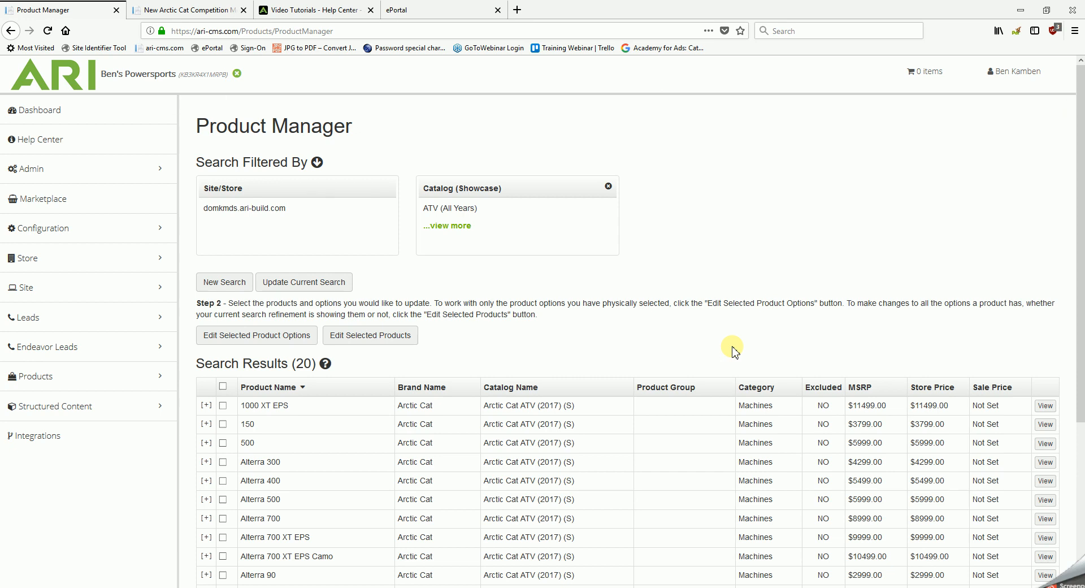
pyautogui.scroll(-3, 619, 370)
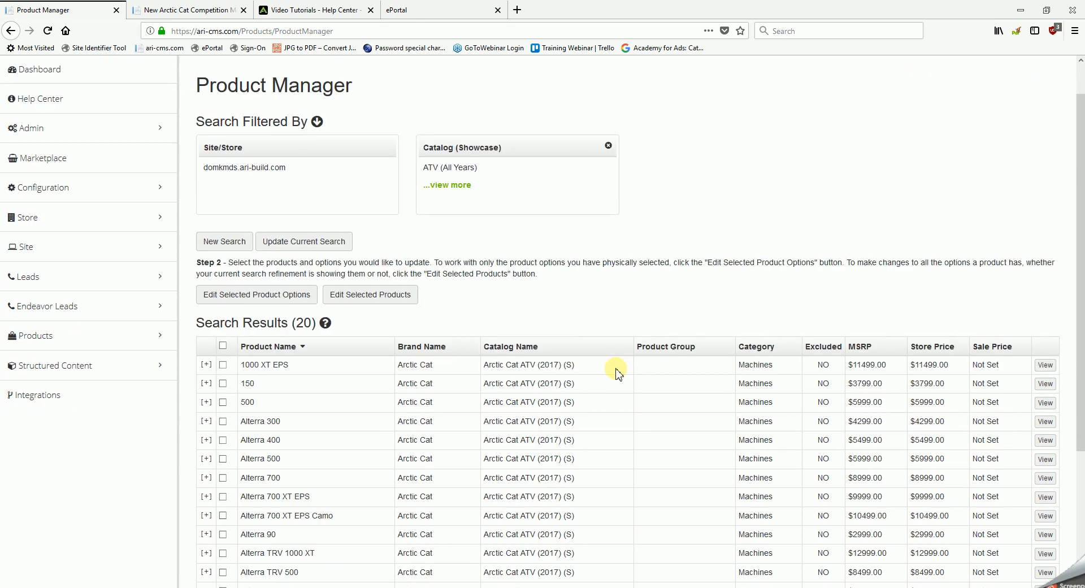
pyautogui.scroll(-2, 618, 373)
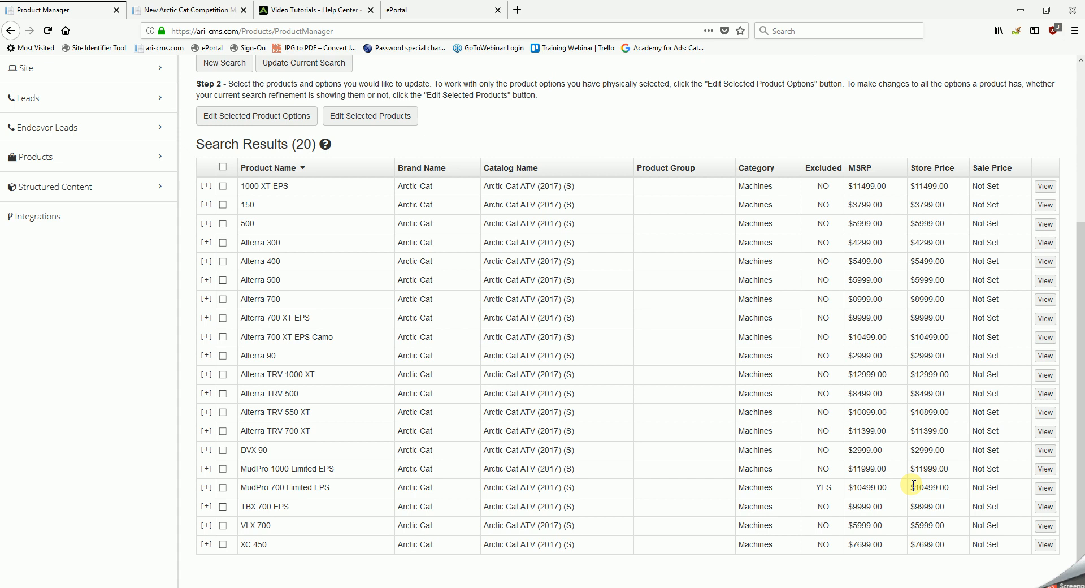
# Step: Publish the changes and reload the Arctic Cat Competition models page on the dealer website
pyautogui.scroll(4, 913, 485)
pyautogui.scroll(1, 912, 485)
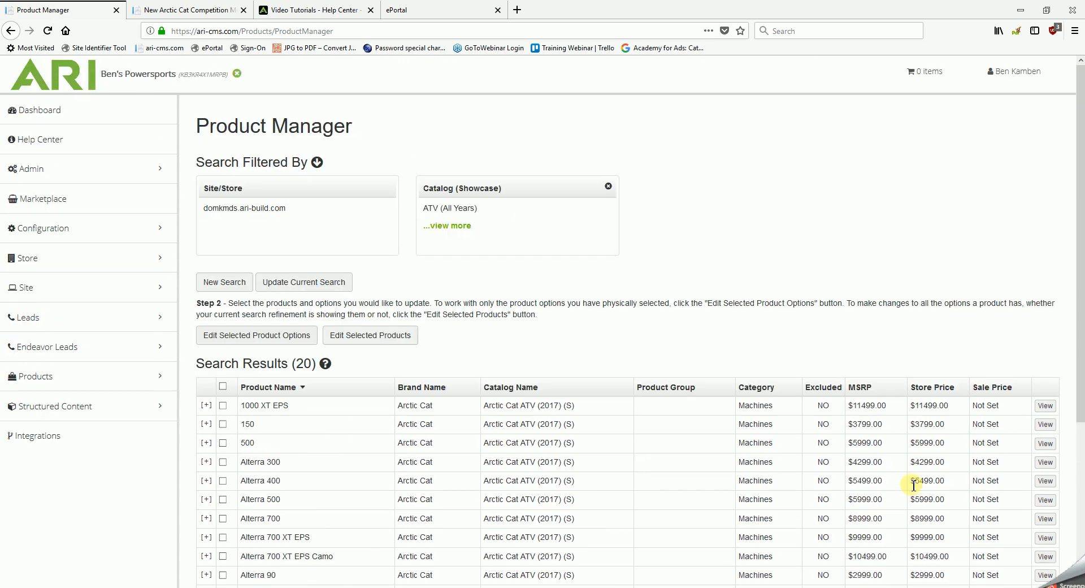
pyautogui.click(1012, 77)
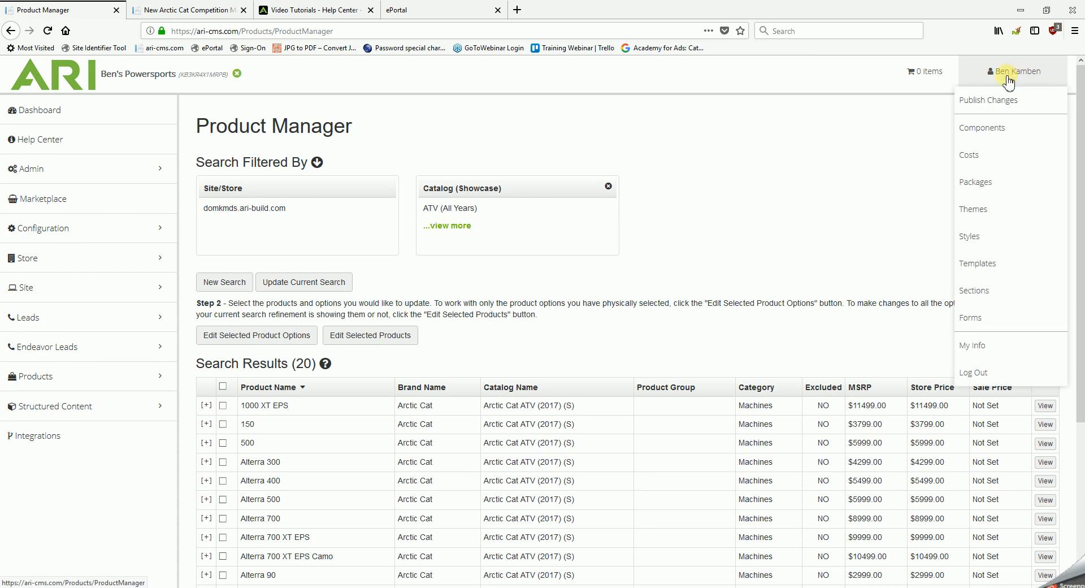
pyautogui.click(1005, 105)
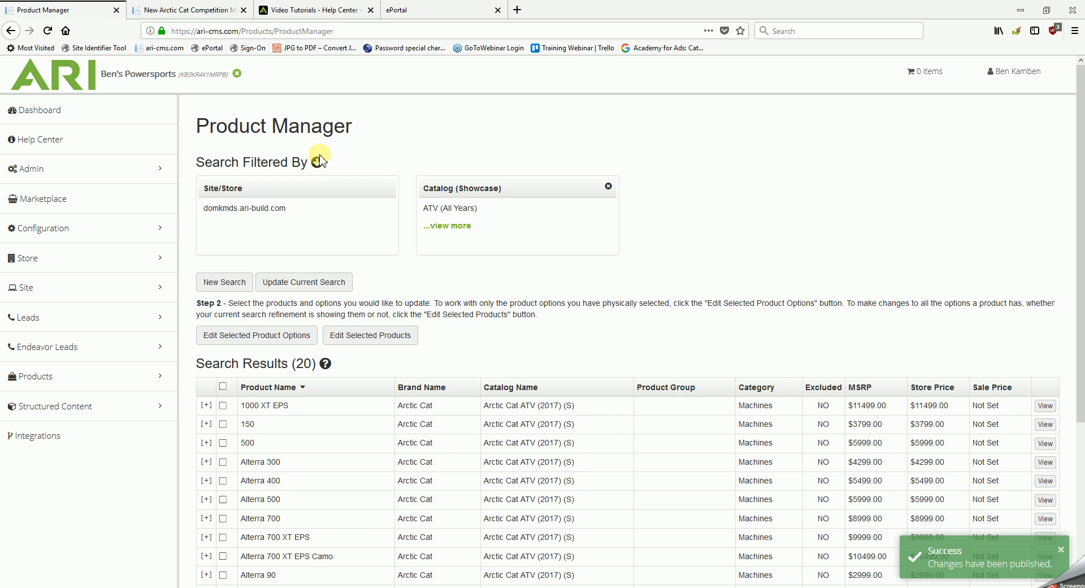
pyautogui.click(210, 11)
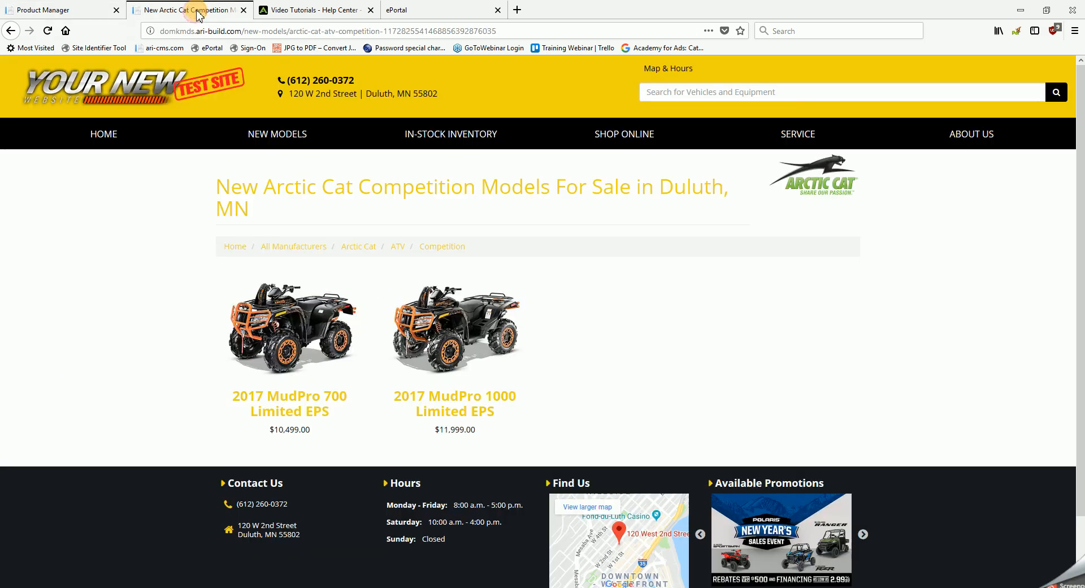
pyautogui.click(48, 31)
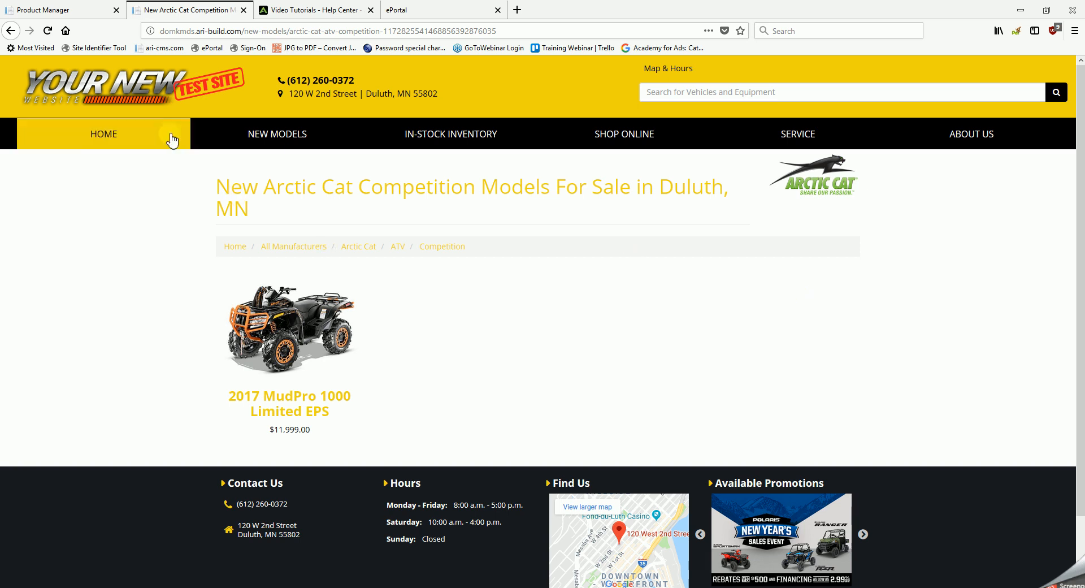
# Step: Back in the Product Manager, enable the MudPro 700 Limited EPS product options on the site and save the changes
pyautogui.click(81, 14)
pyautogui.scroll(-1, 433, 477)
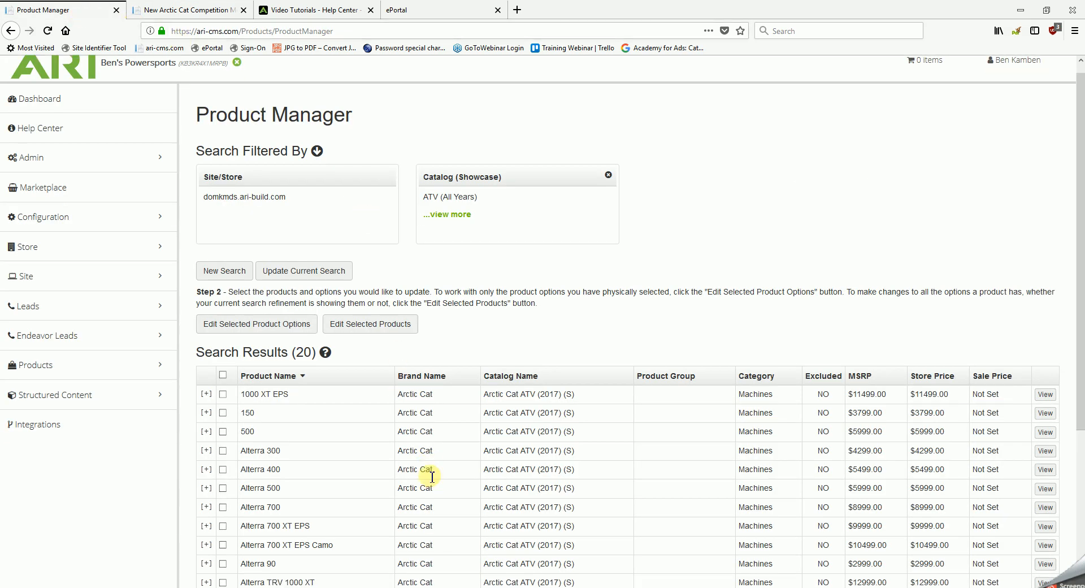
pyautogui.scroll(-4, 432, 477)
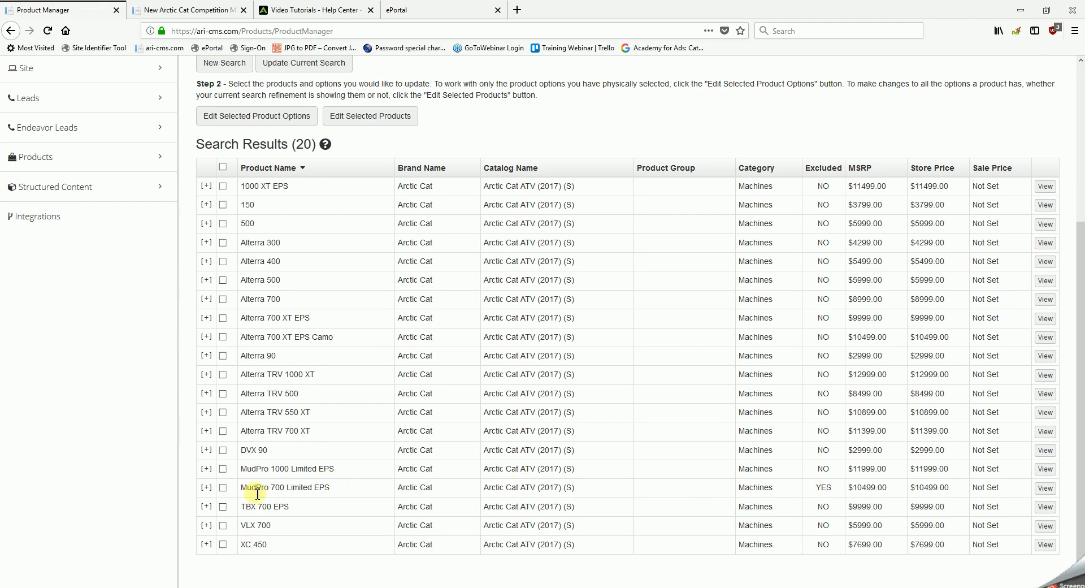
pyautogui.click(224, 488)
pyautogui.scroll(2, 259, 263)
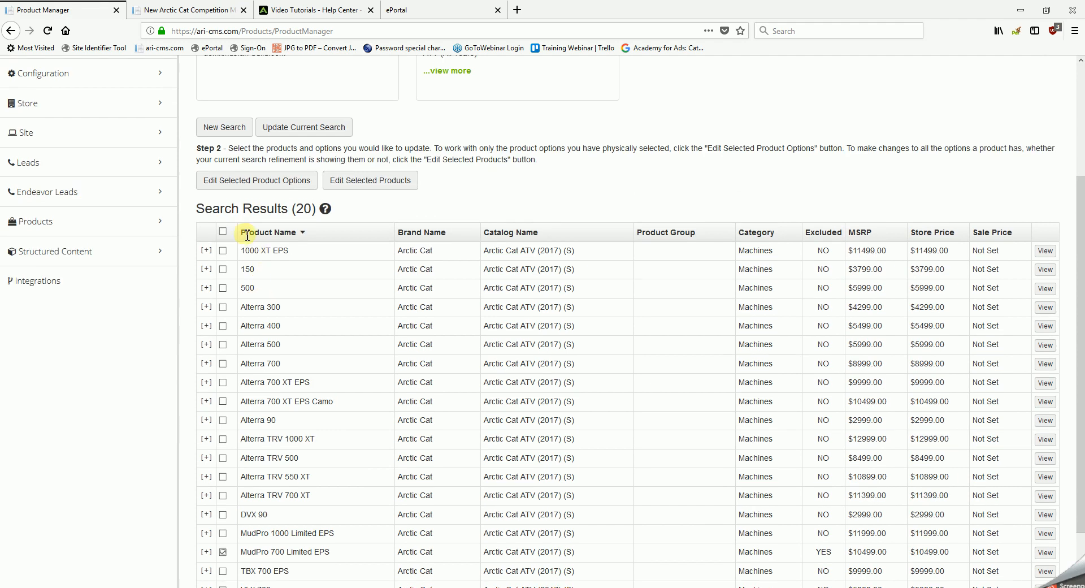
pyautogui.click(274, 190)
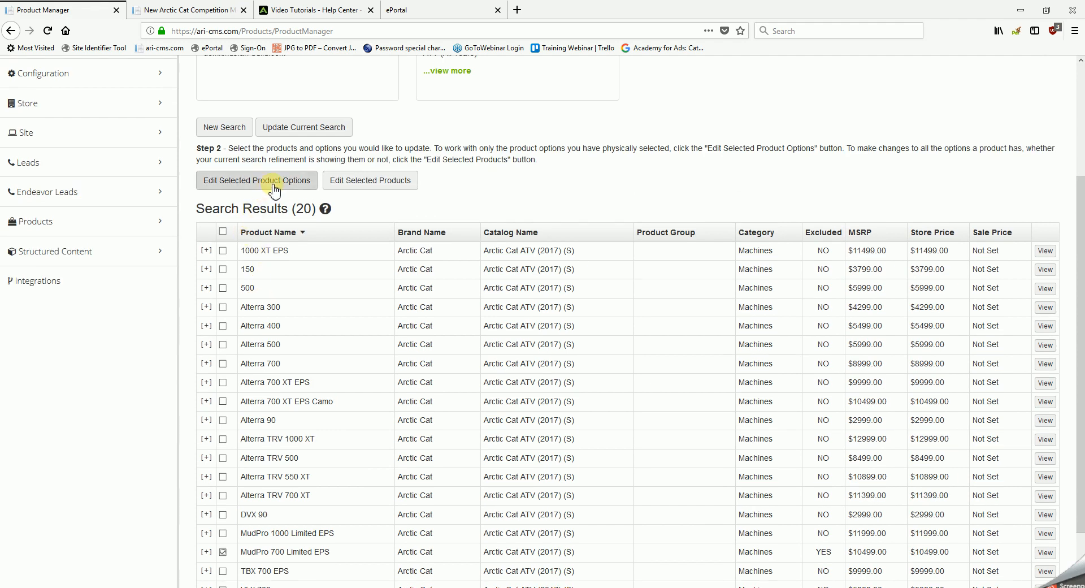
pyautogui.click(272, 185)
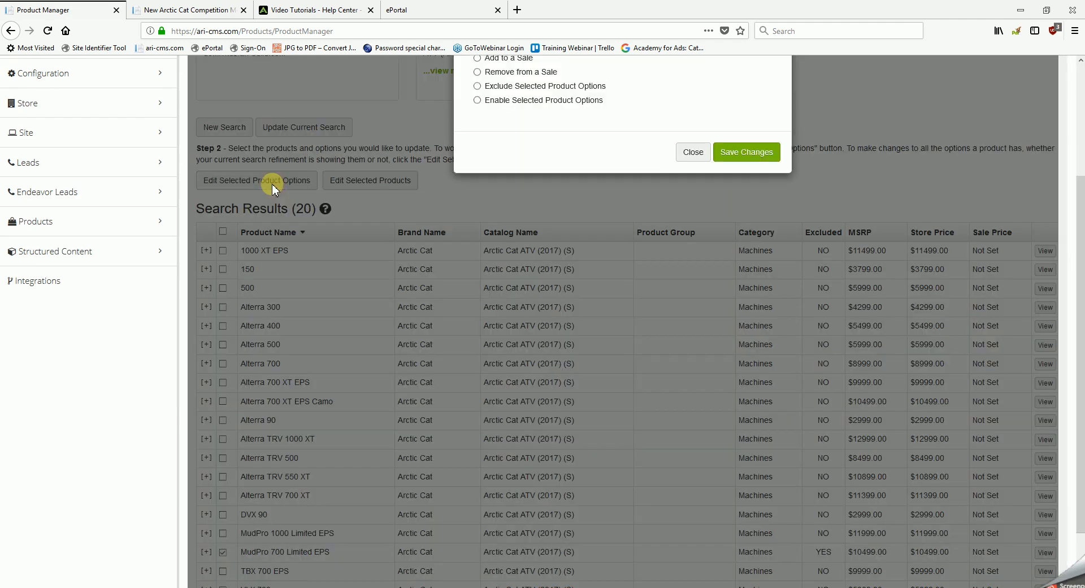
pyautogui.scroll(2, 615, 355)
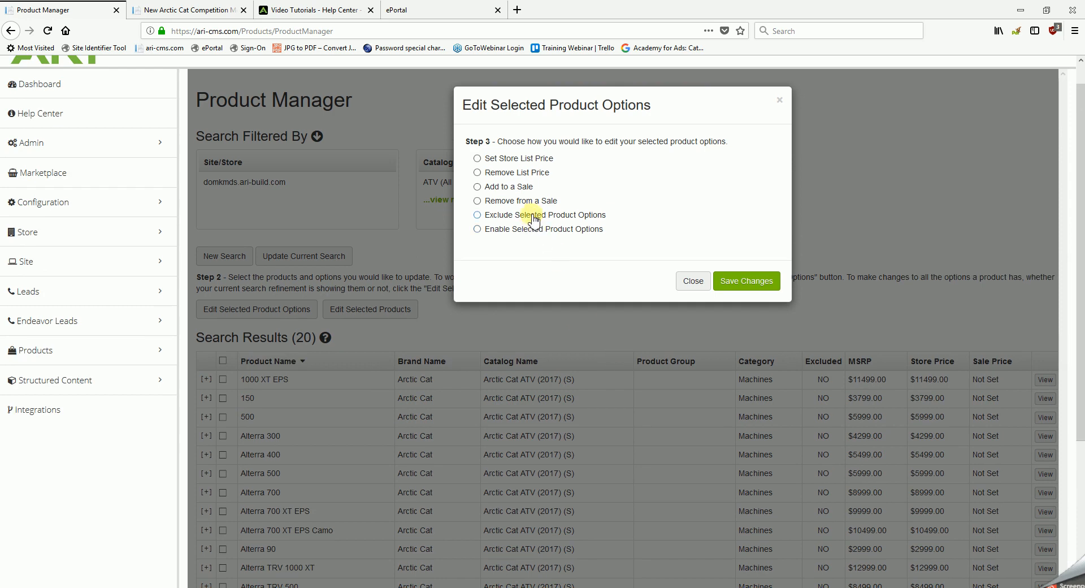
pyautogui.click(478, 230)
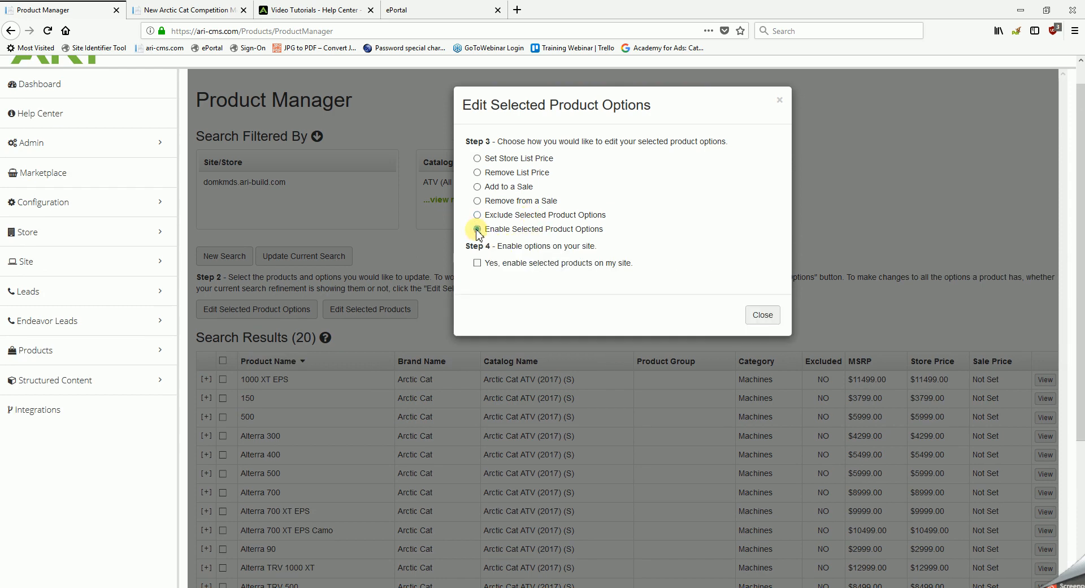
pyautogui.click(478, 263)
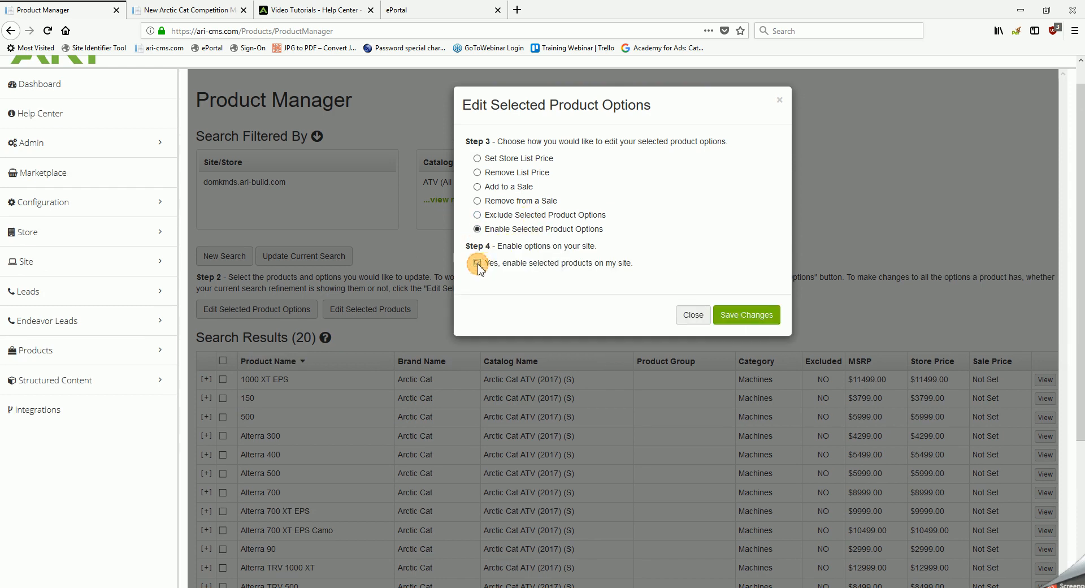
pyautogui.click(735, 320)
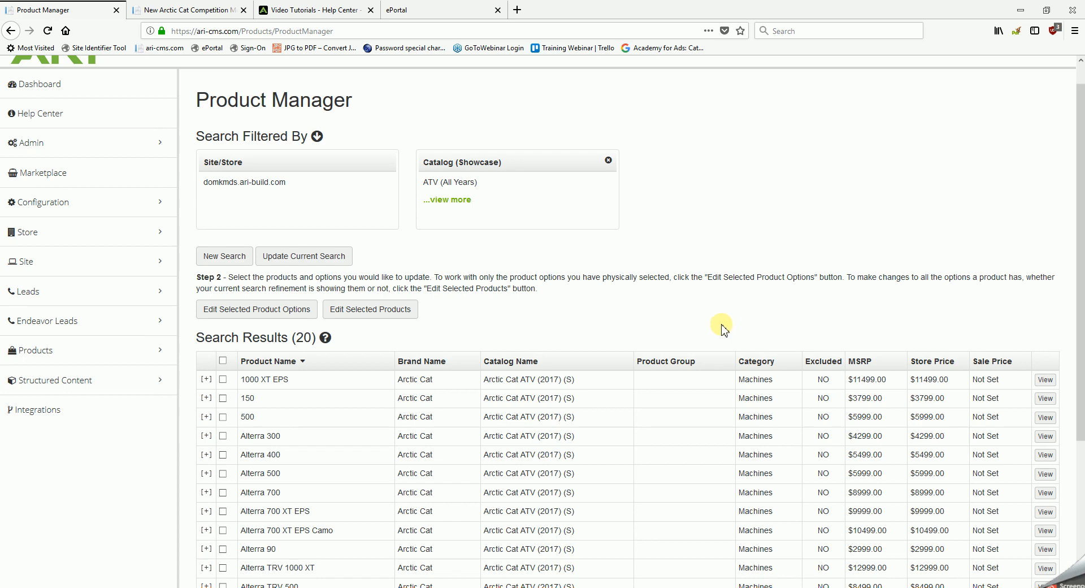
# Step: Publish the re-enabled MudPro 700 Limited EPS and reload the Arctic Cat Competition models page on the dealer website
pyautogui.scroll(-3, 751, 362)
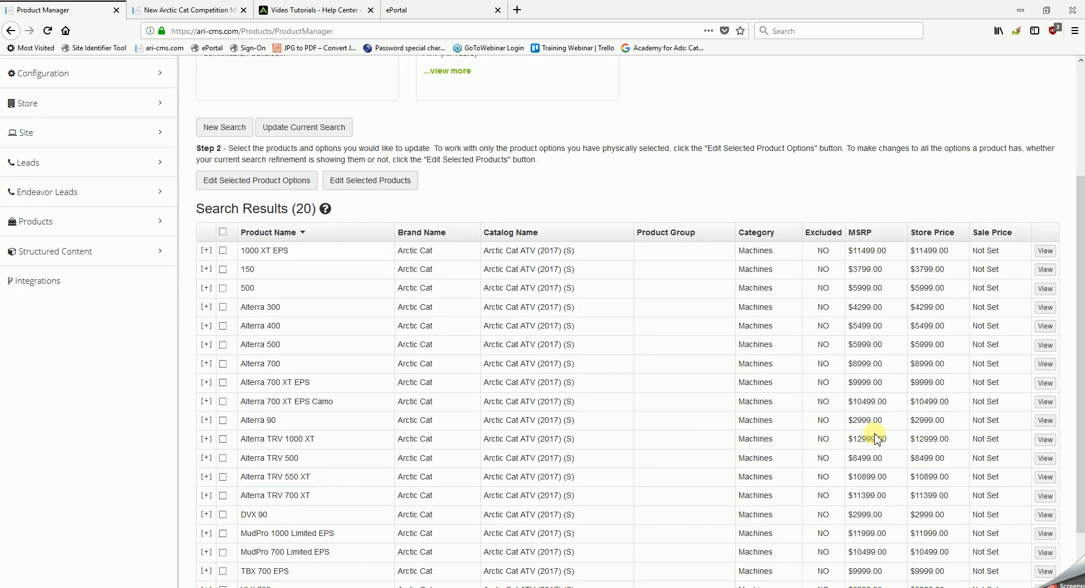
pyautogui.scroll(-2, 880, 434)
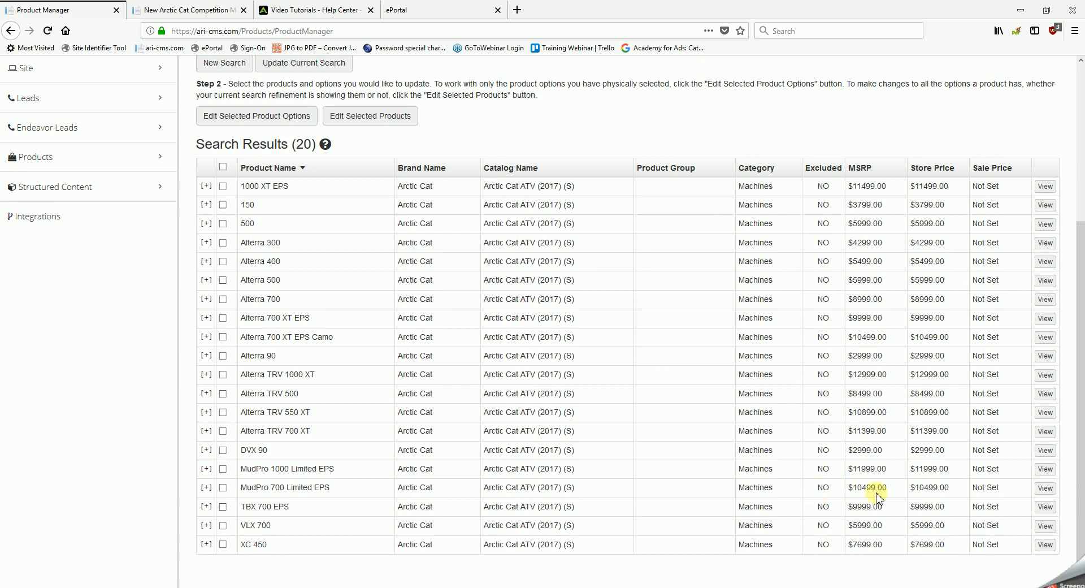
pyautogui.scroll(2, 916, 500)
pyautogui.scroll(2, 916, 501)
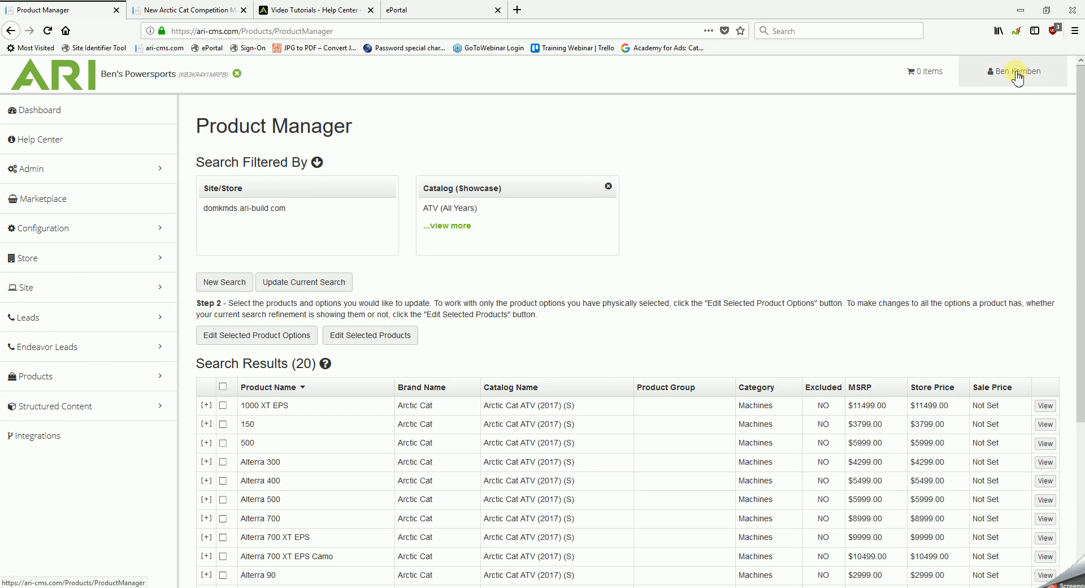
pyautogui.click(1018, 77)
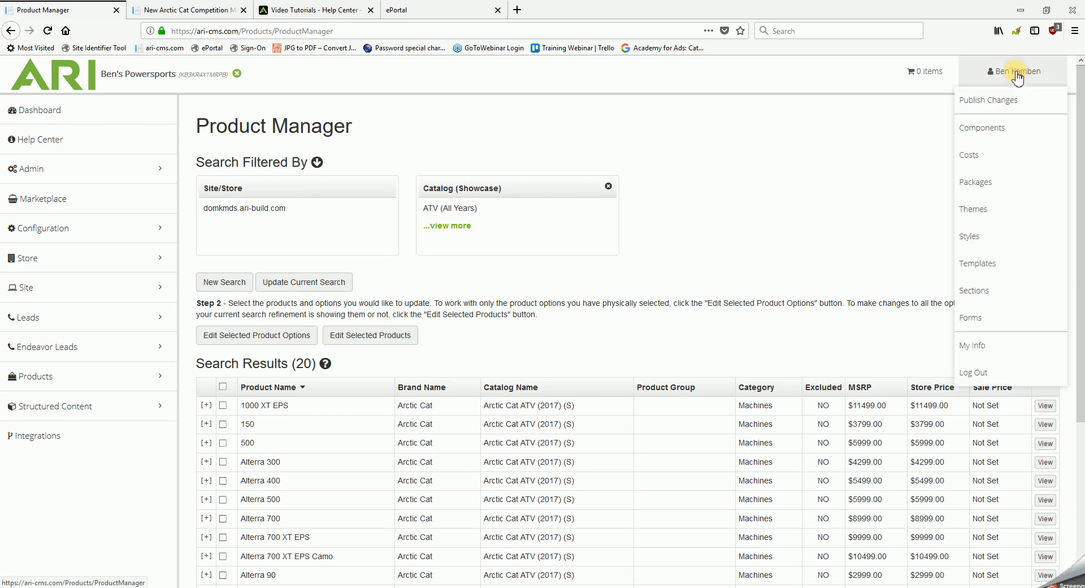
pyautogui.click(1003, 106)
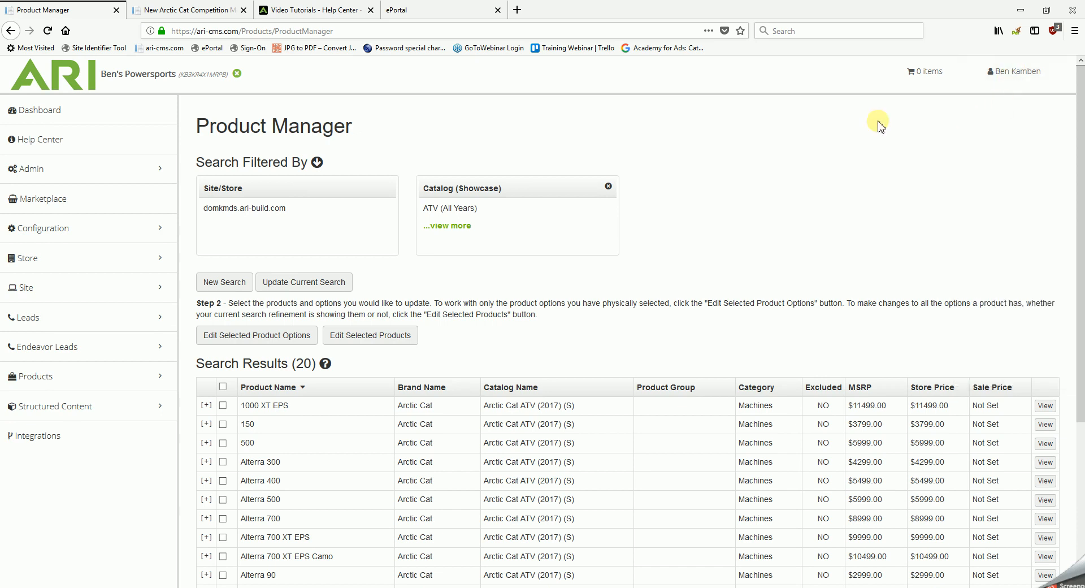
pyautogui.click(186, 11)
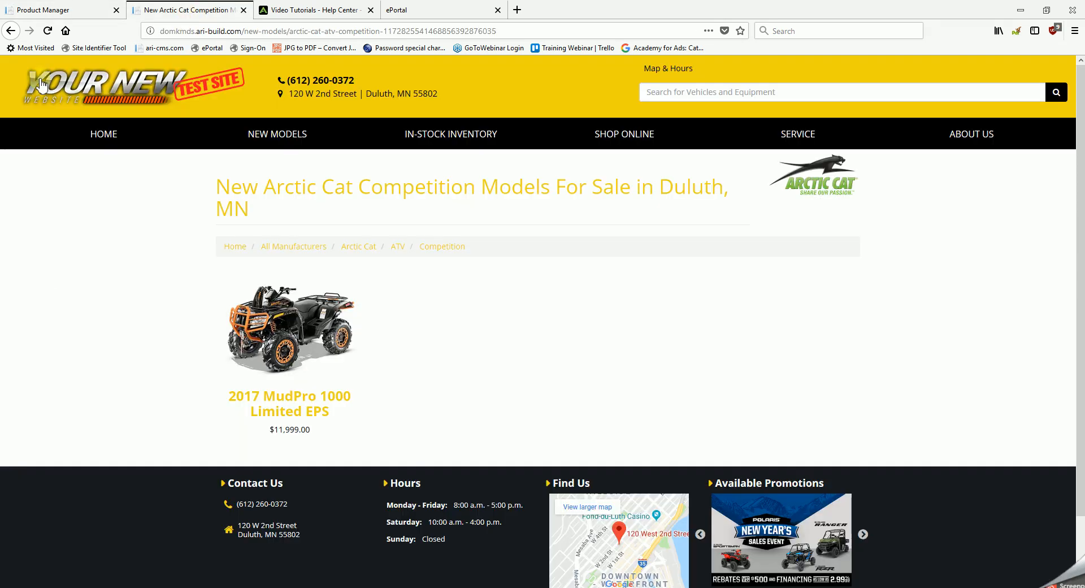
pyautogui.click(48, 31)
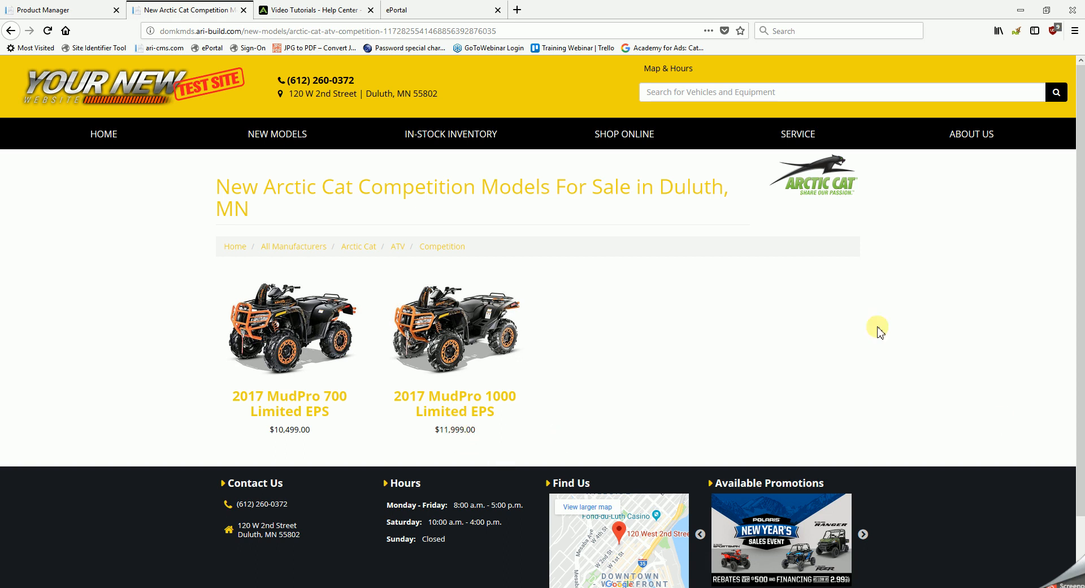
pyautogui.moveTo(458, 139)
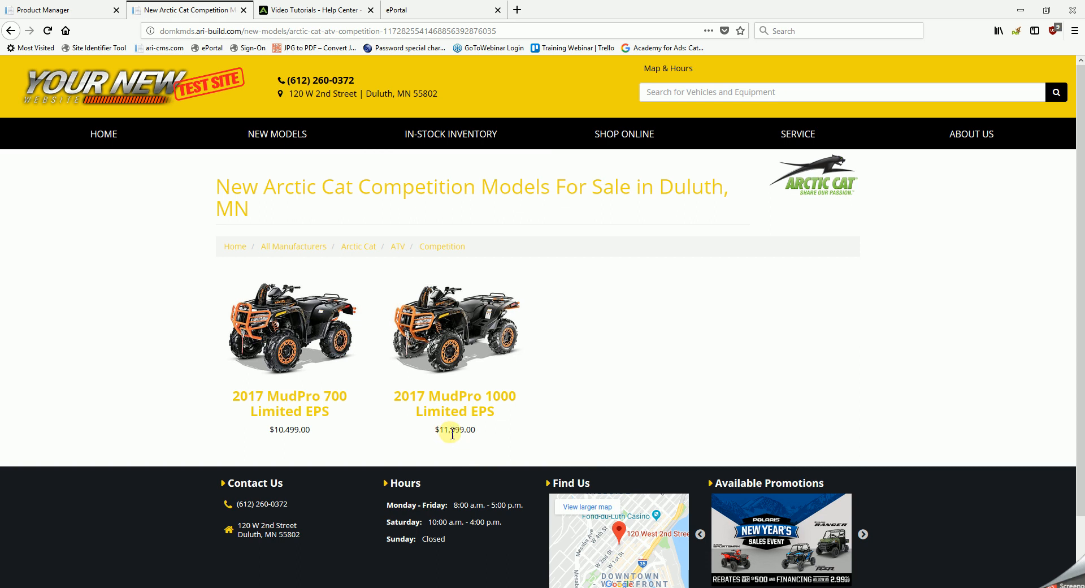
# Step: Back in the Product Manager, set up a store list price for the MudPro 1000 Limited EPS product options using the Fixed Dollar Value method
pyautogui.click(82, 12)
pyautogui.scroll(-3, 500, 484)
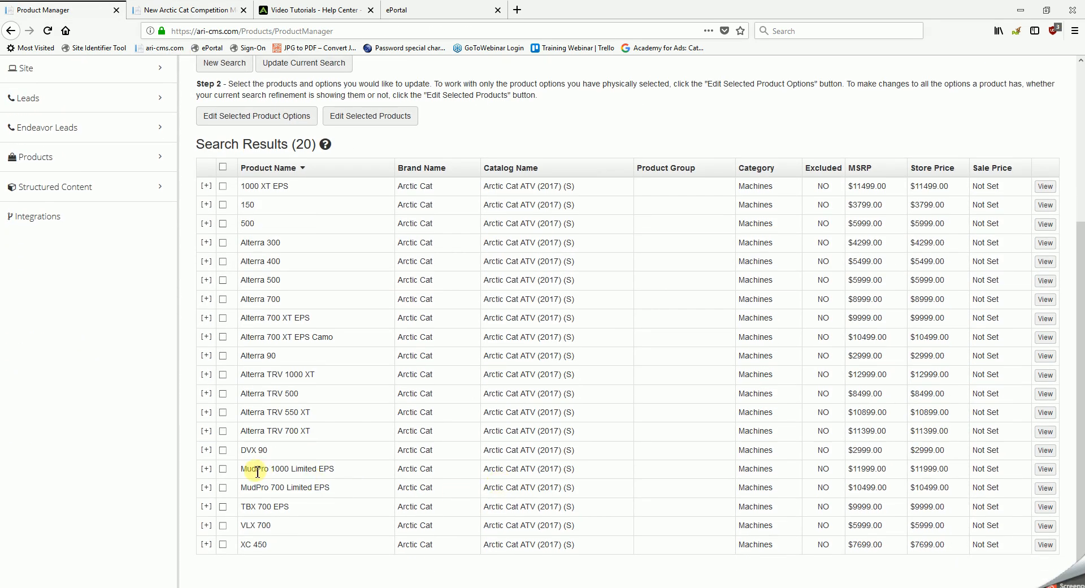
pyautogui.click(223, 470)
pyautogui.click(269, 117)
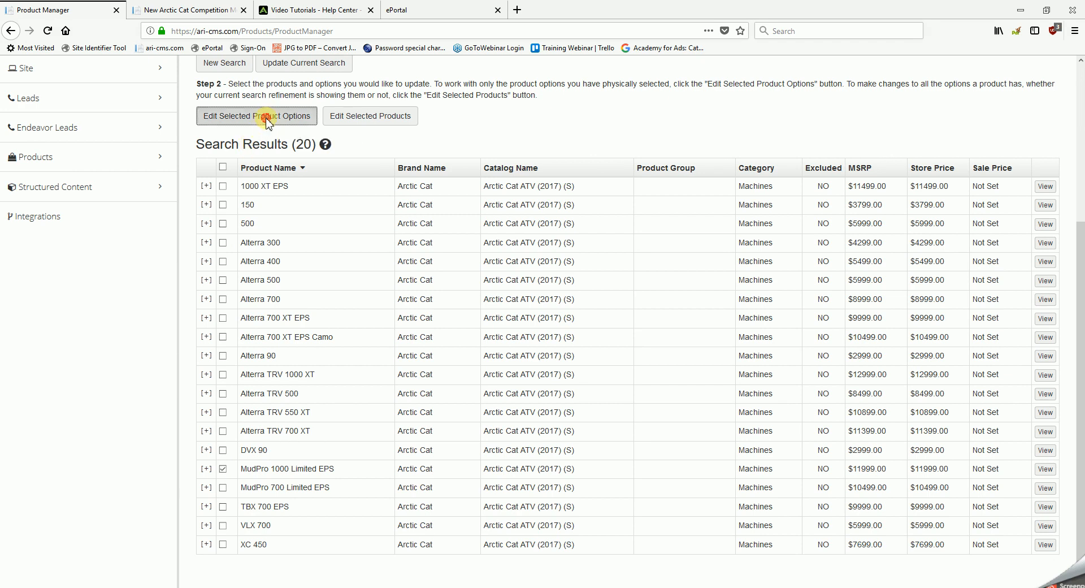
pyautogui.scroll(3, 676, 328)
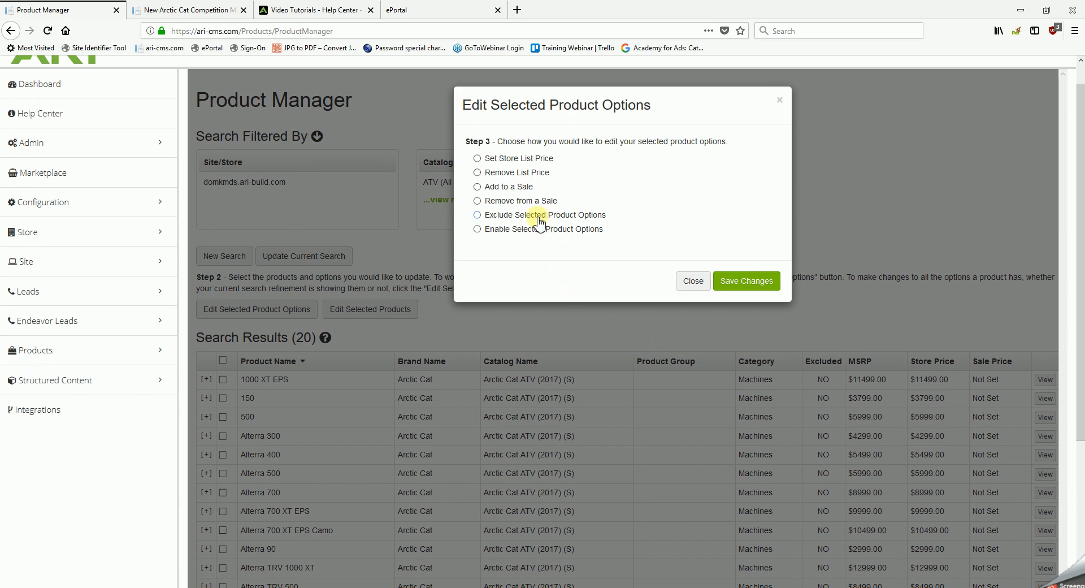
pyautogui.click(478, 159)
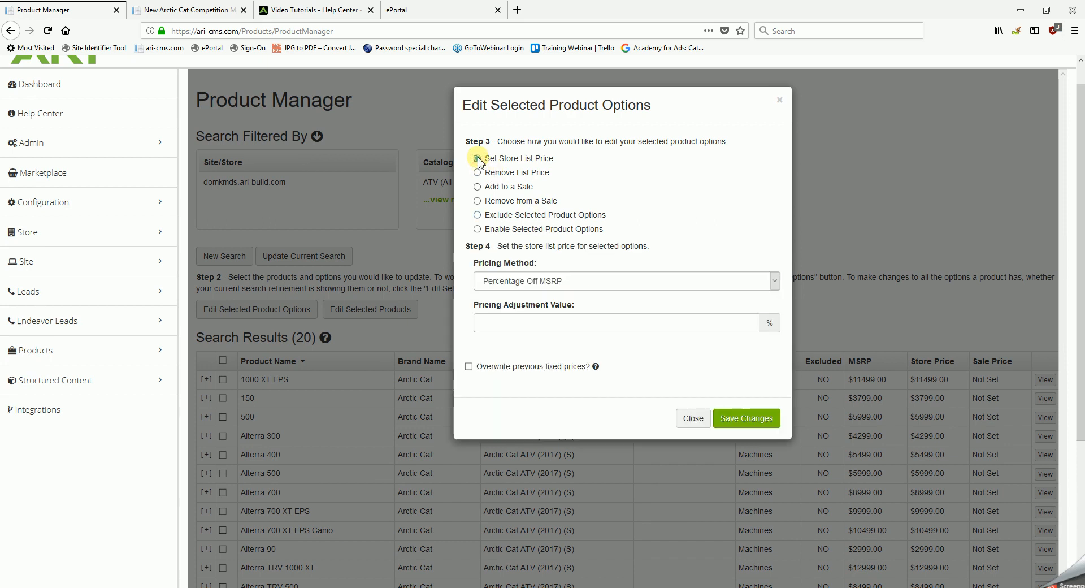
pyautogui.click(776, 280)
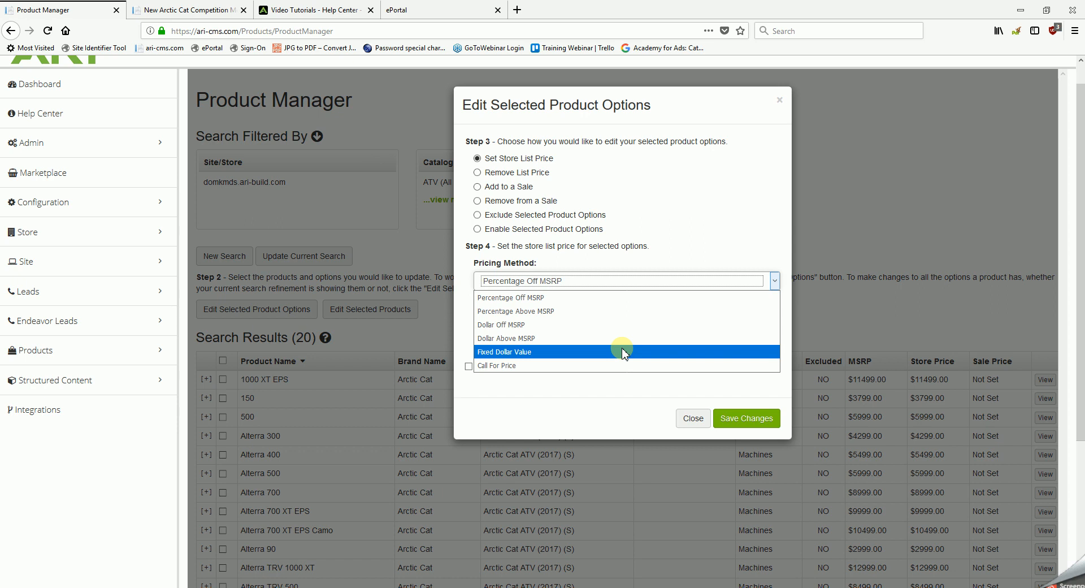
pyautogui.click(623, 352)
# Step: Set the pricing adjustment value to $10000, enable overwriting of previous fixed prices and save the changes
pyautogui.click(548, 322)
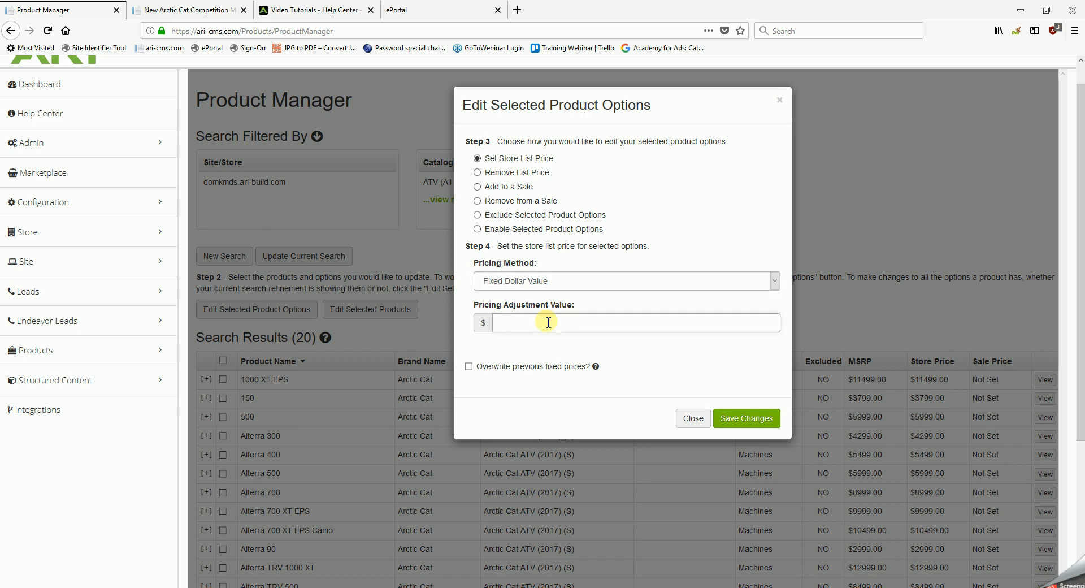
pyautogui.write('10000')
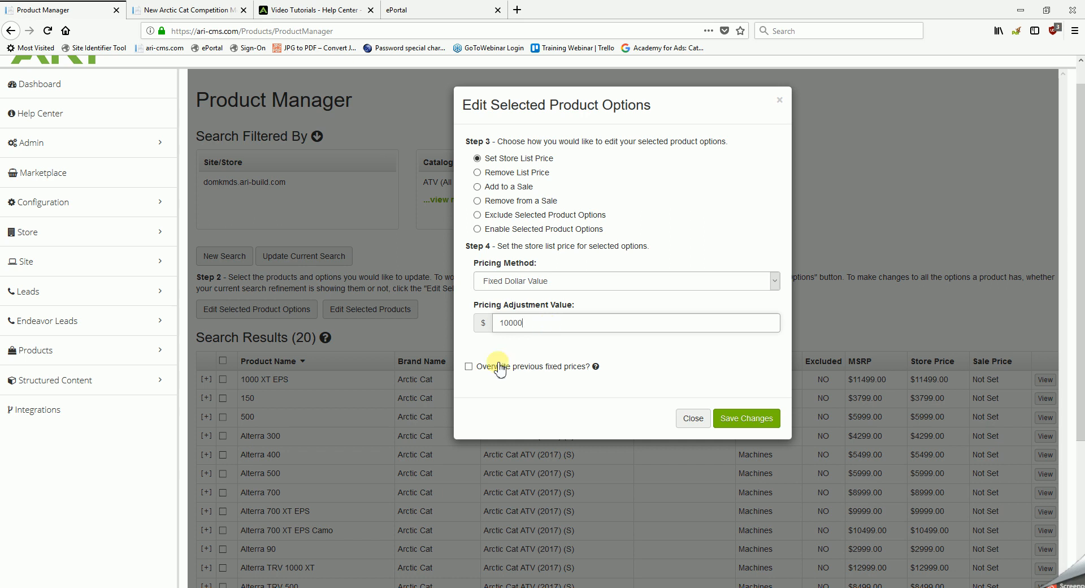
pyautogui.click(469, 366)
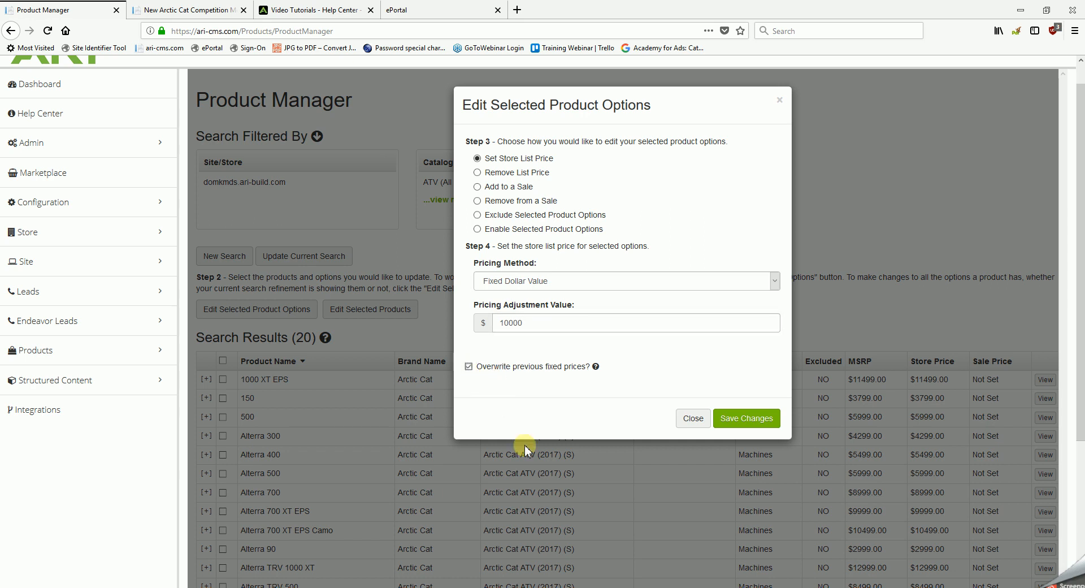
pyautogui.click(748, 419)
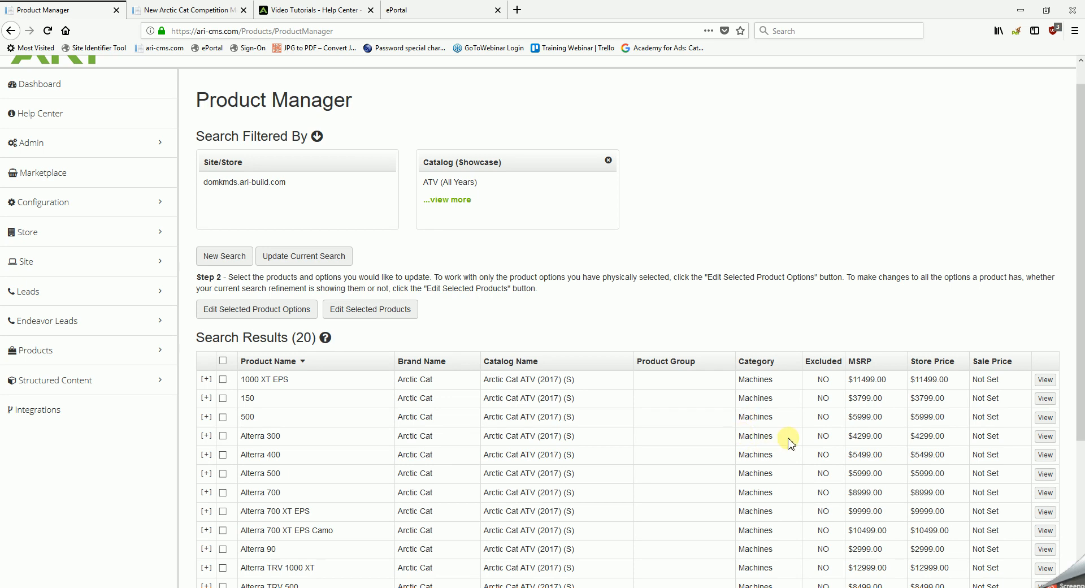
# Step: Check the MudPro 1000 Limited EPS store price, publish the changes and refresh the Competition models page on the dealer website
pyautogui.scroll(-3, 790, 444)
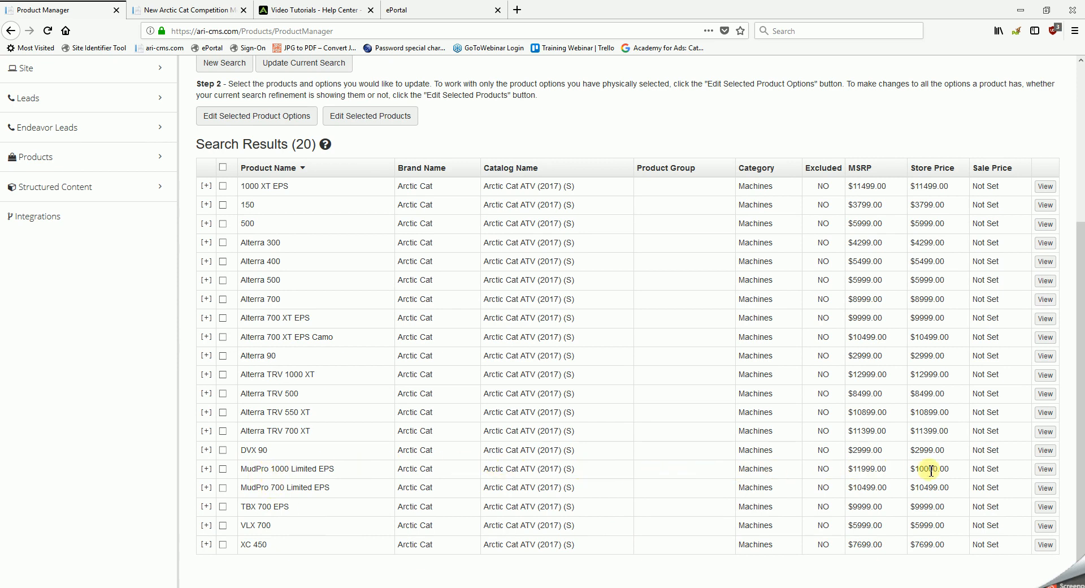
pyautogui.moveTo(953, 470); pyautogui.dragTo(909, 470)
pyautogui.scroll(4, 936, 474)
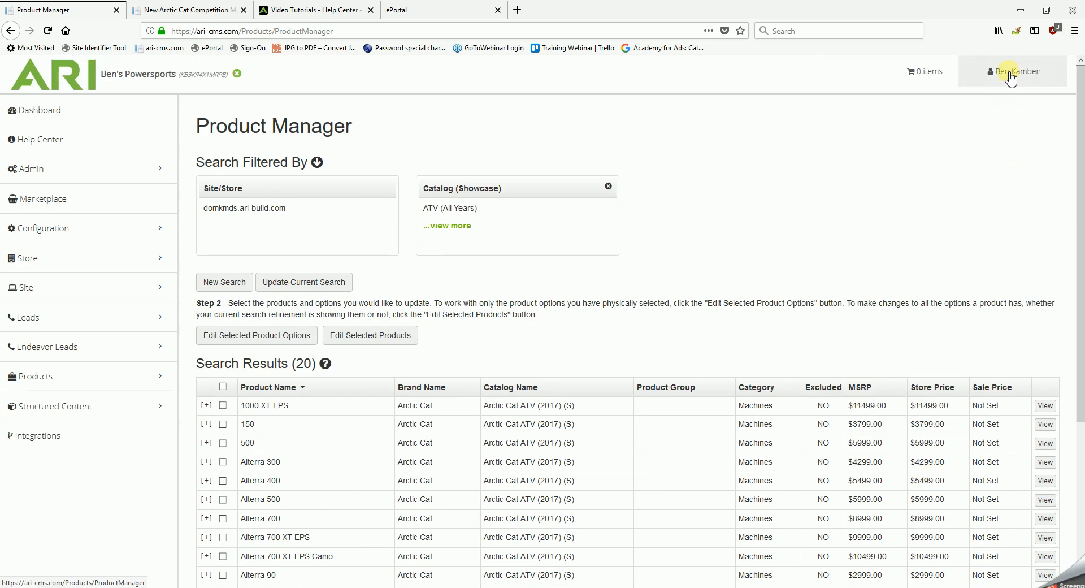
pyautogui.click(1010, 76)
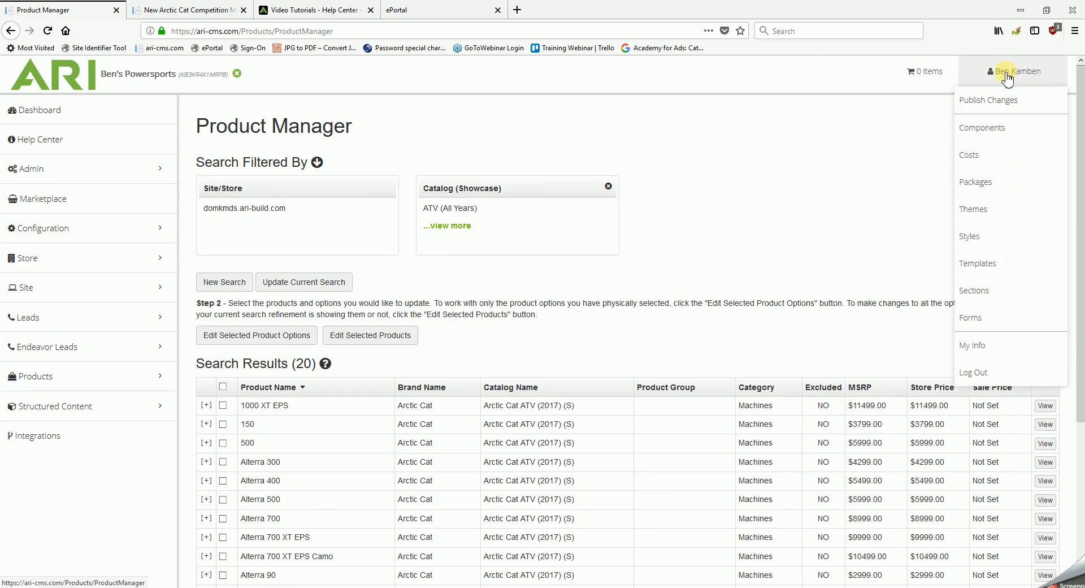
pyautogui.click(993, 101)
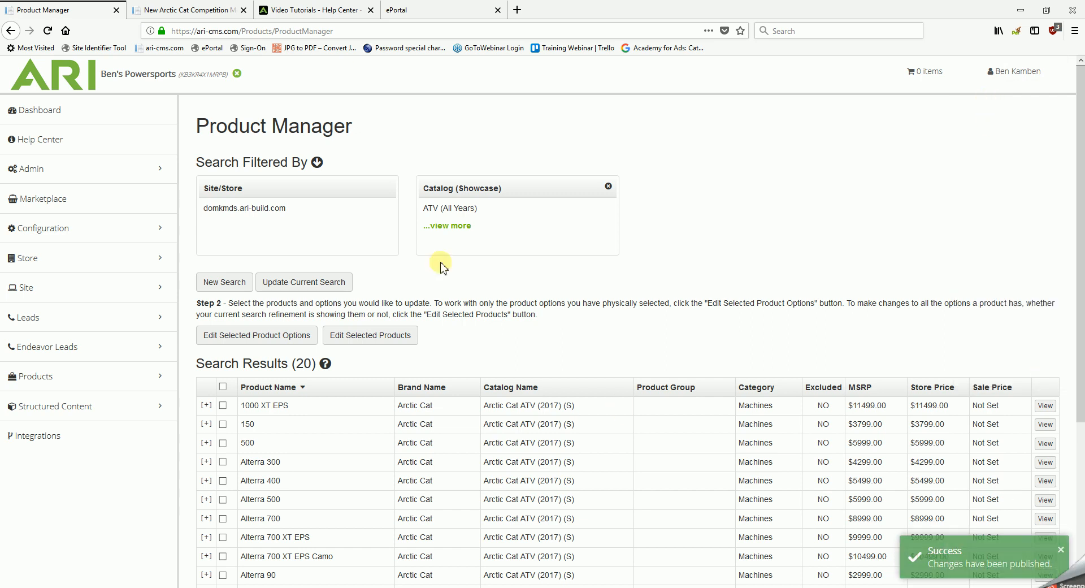
pyautogui.click(180, 12)
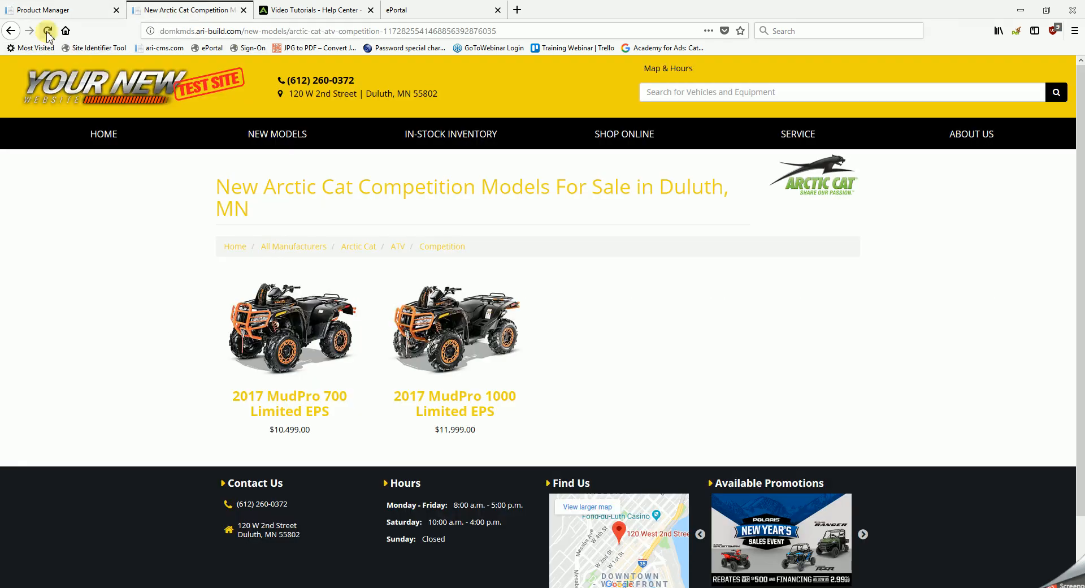
pyautogui.click(94, 48)
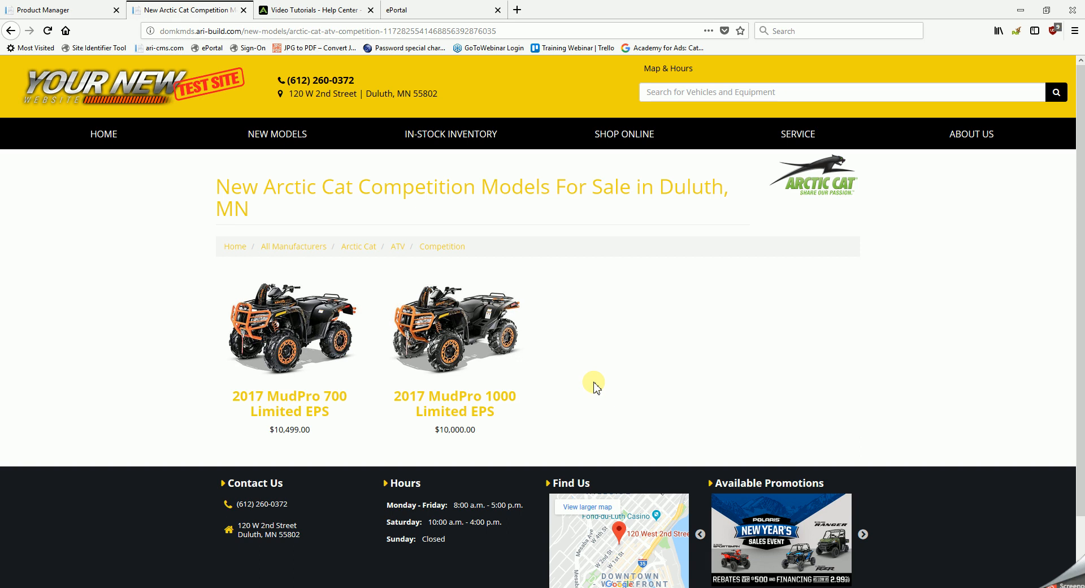
# Step: Back in the Product Manager, remove the list price from the MudPro 1000 Limited EPS product options and save the changes
pyautogui.click(62, 11)
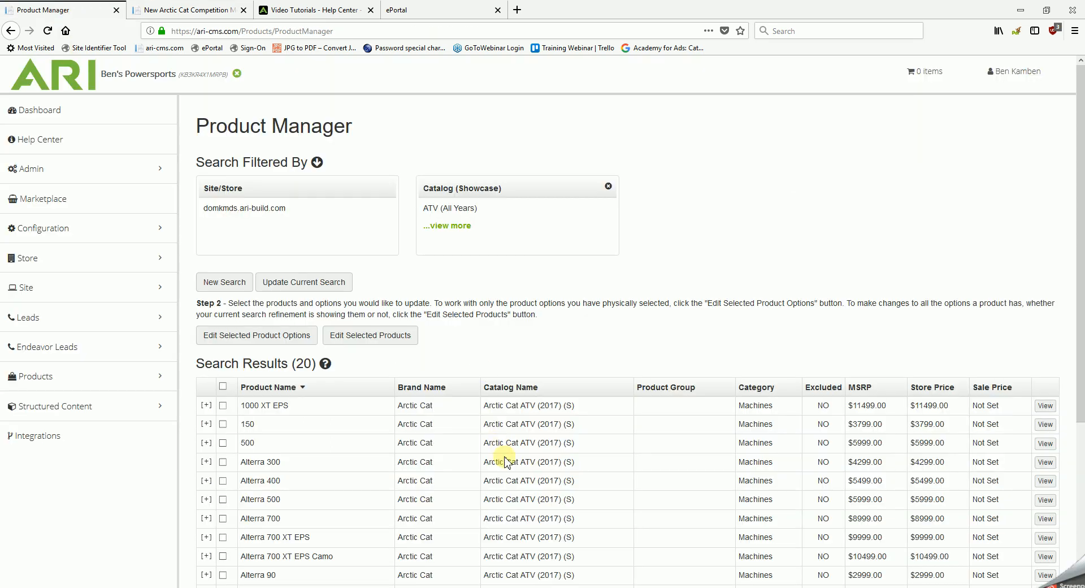
pyautogui.scroll(-3, 505, 461)
pyautogui.scroll(-1, 504, 460)
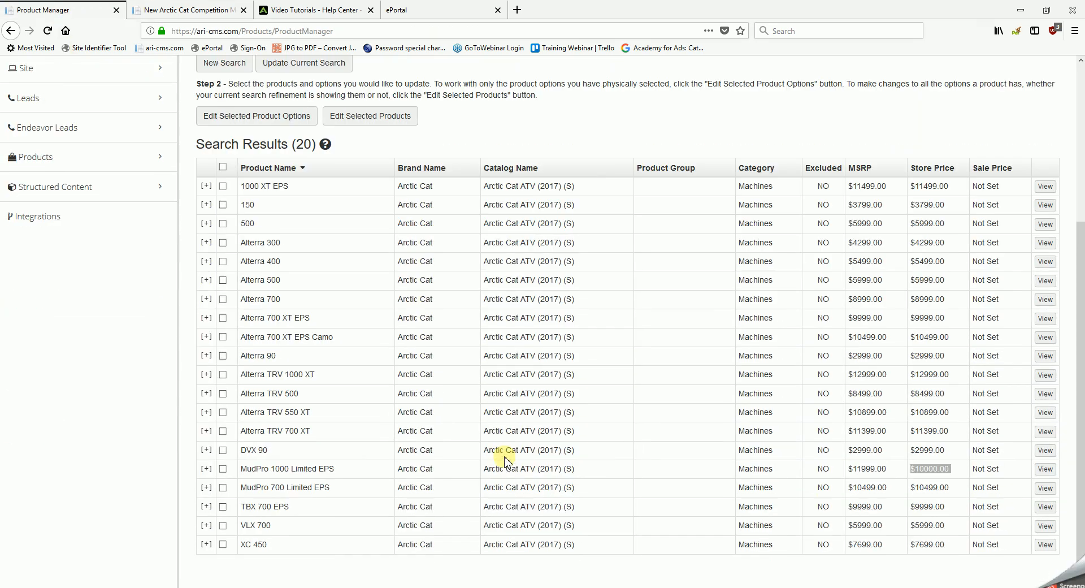
pyautogui.click(224, 470)
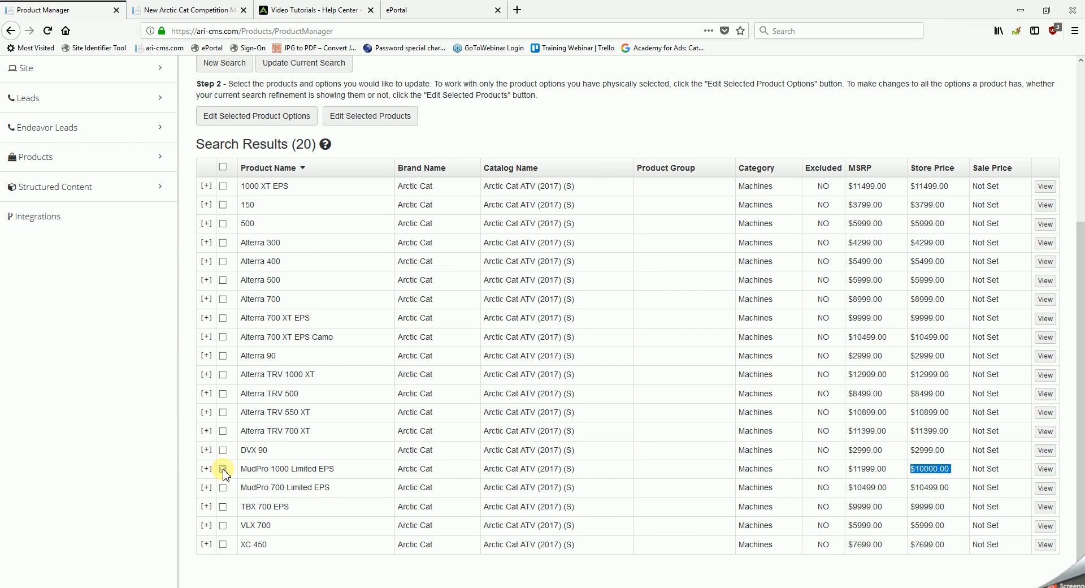
pyautogui.click(260, 119)
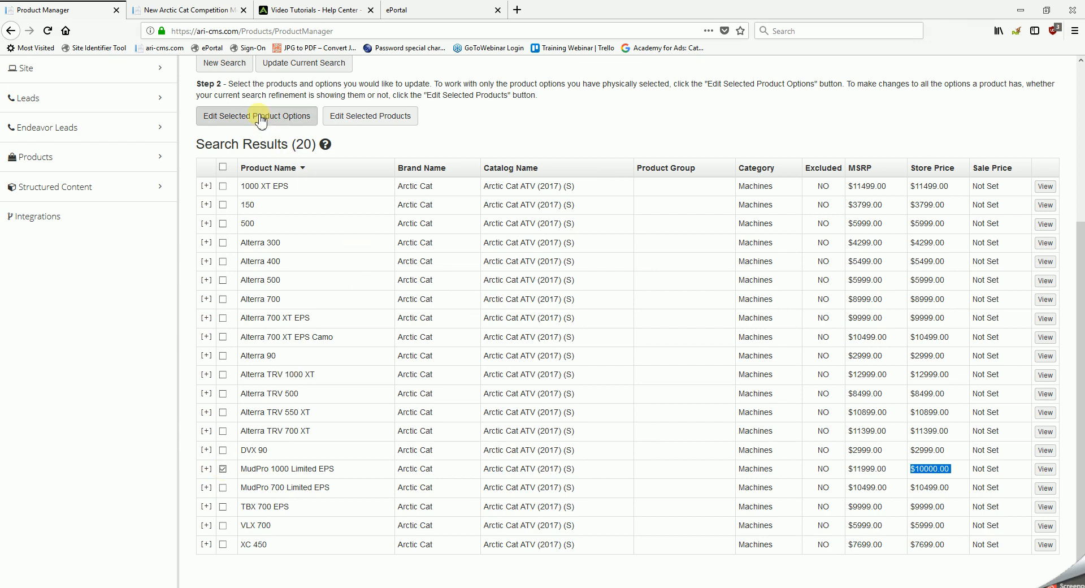
pyautogui.click(260, 118)
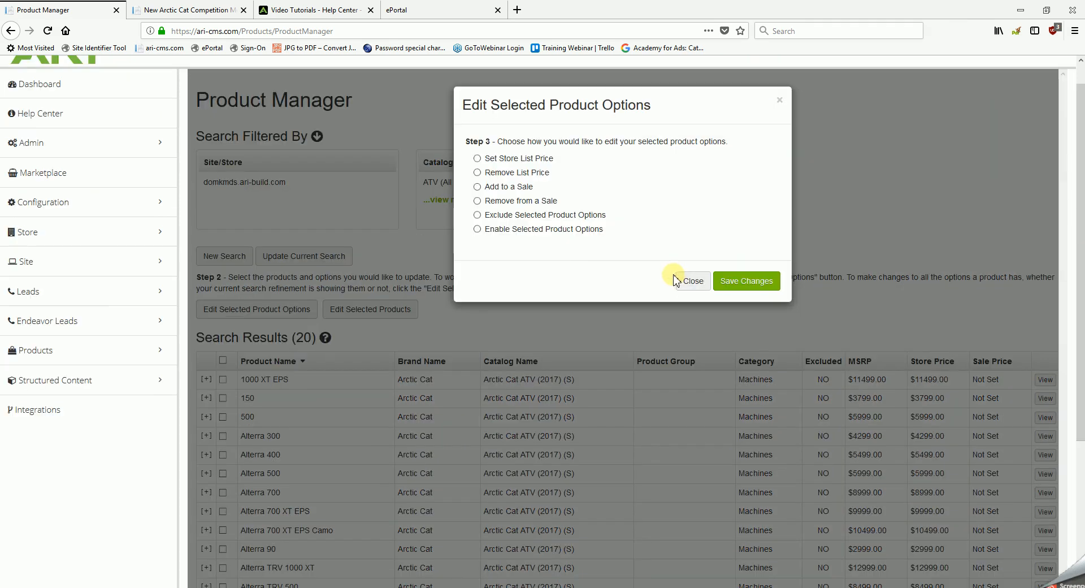
pyautogui.click(478, 172)
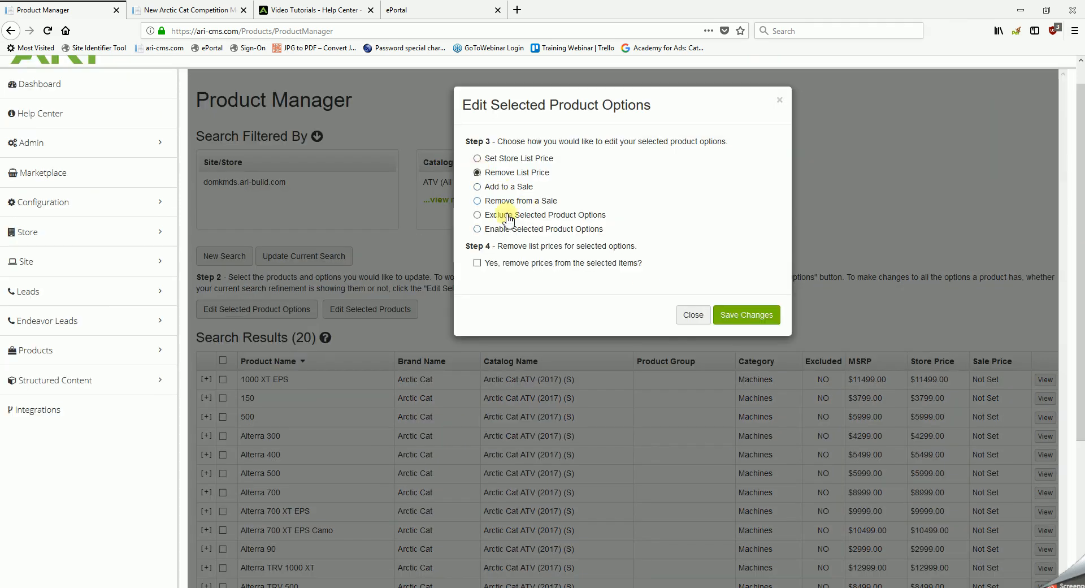
pyautogui.click(477, 263)
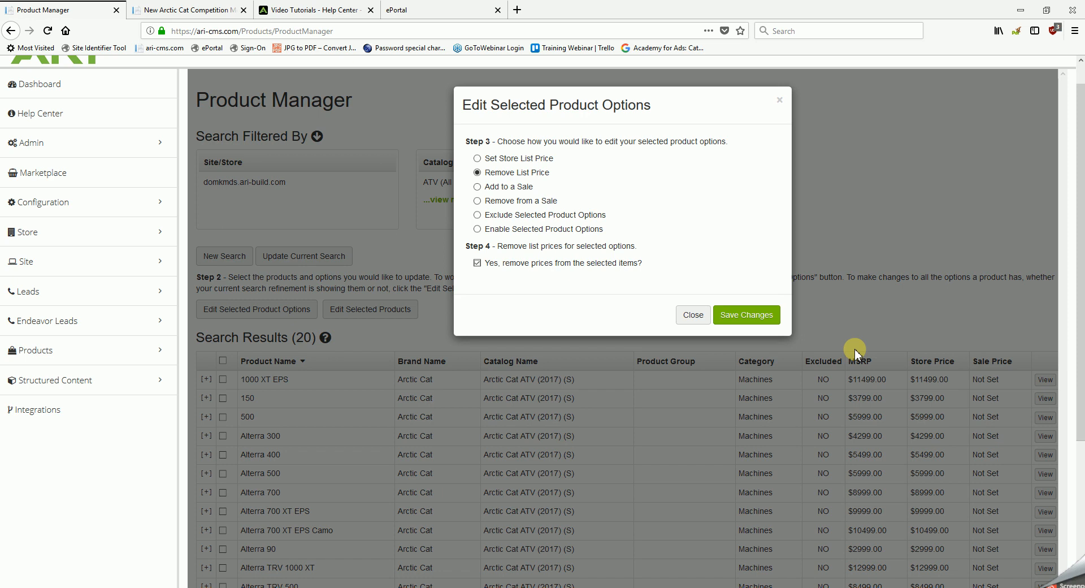
pyautogui.click(750, 315)
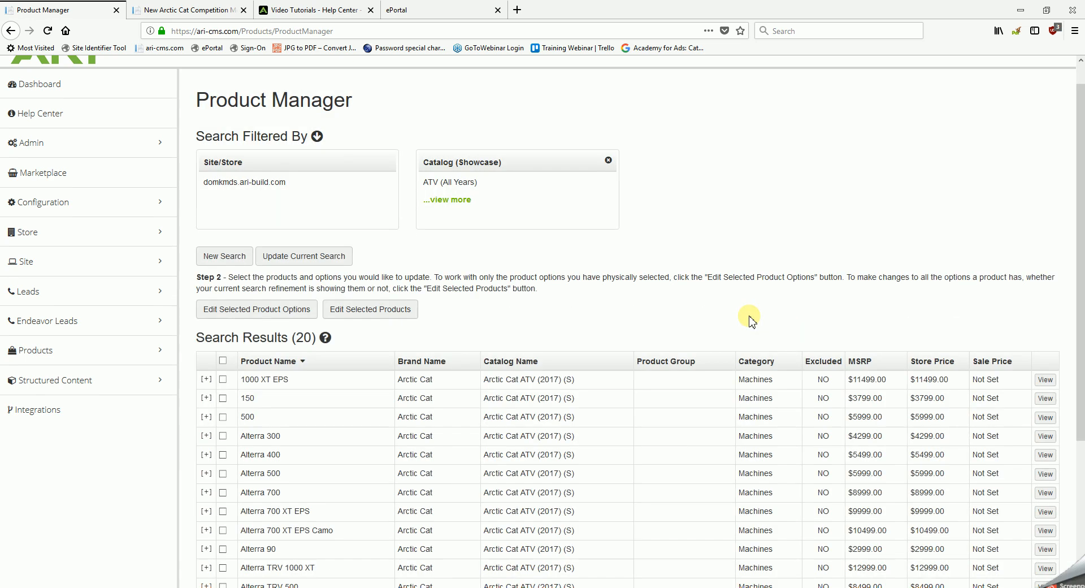
# Step: Compare the MudPro 1000 Limited EPS store price with its MSRP, publish the price removal and reload the dealer website's Competition models page
pyautogui.scroll(-5, 752, 321)
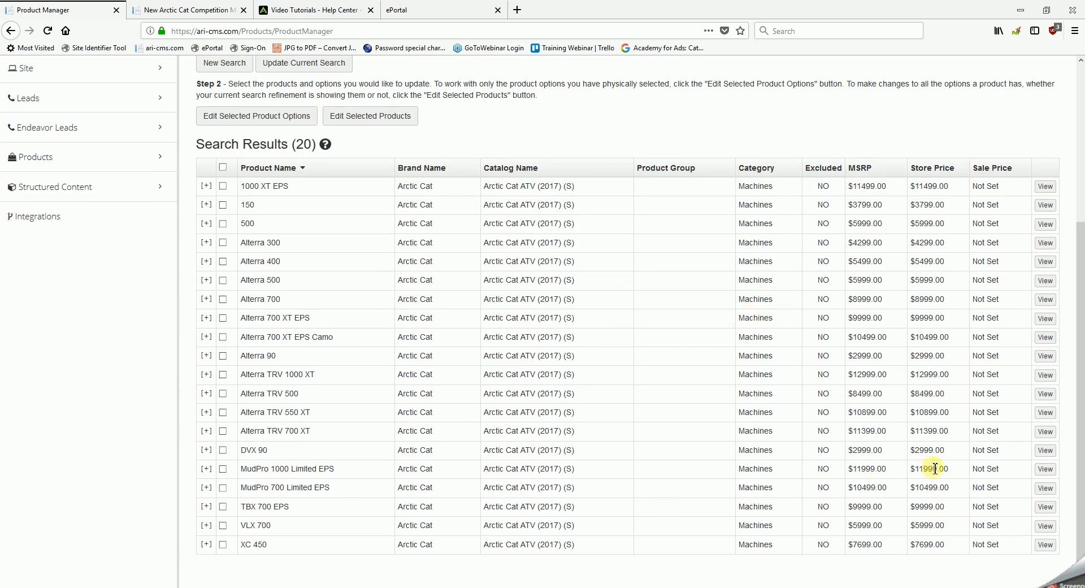
pyautogui.moveTo(955, 469); pyautogui.dragTo(849, 474)
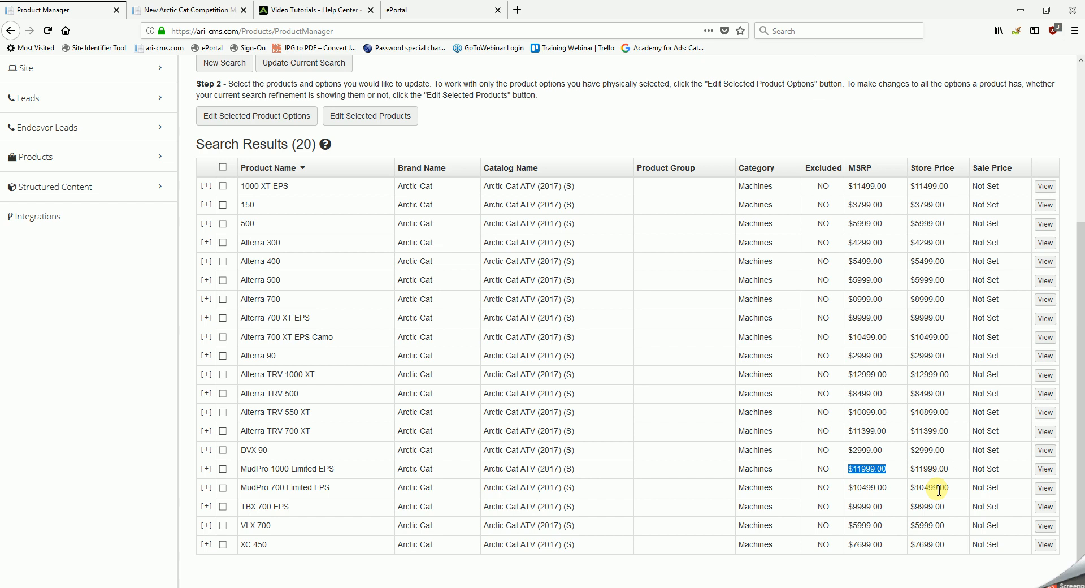
pyautogui.scroll(4, 939, 490)
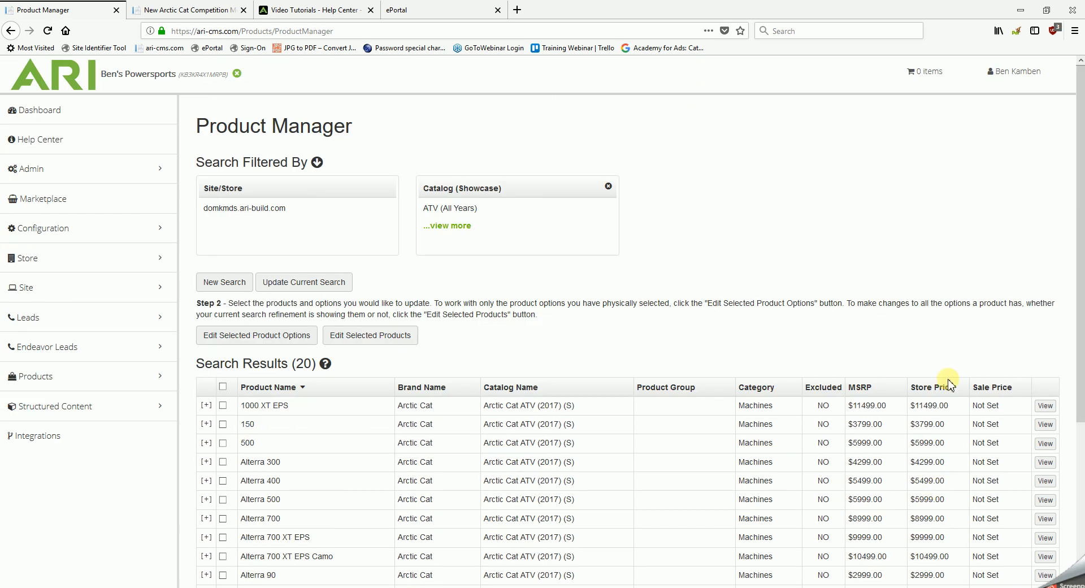
pyautogui.click(1010, 79)
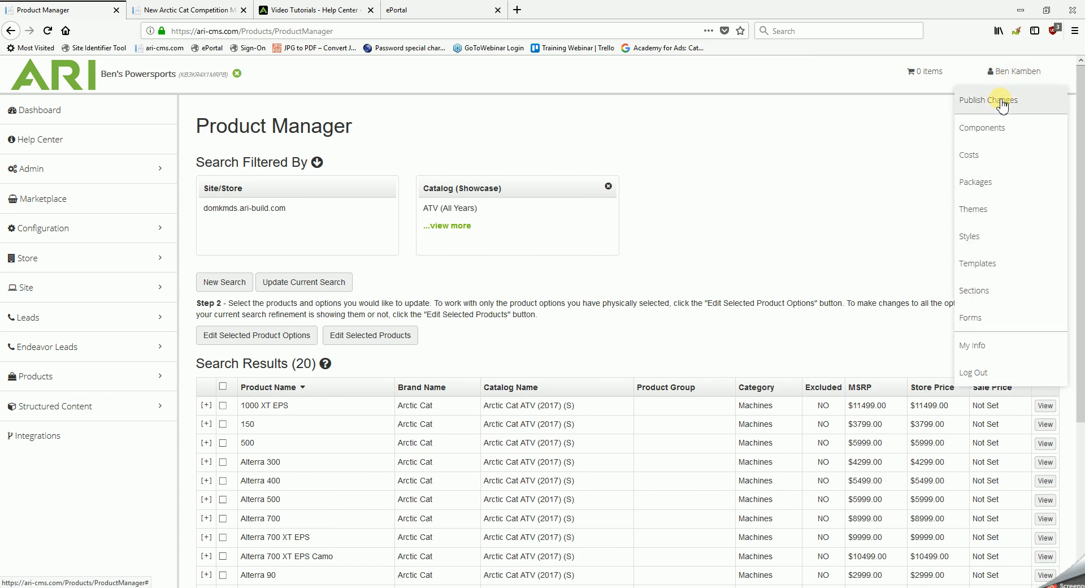
pyautogui.click(1002, 102)
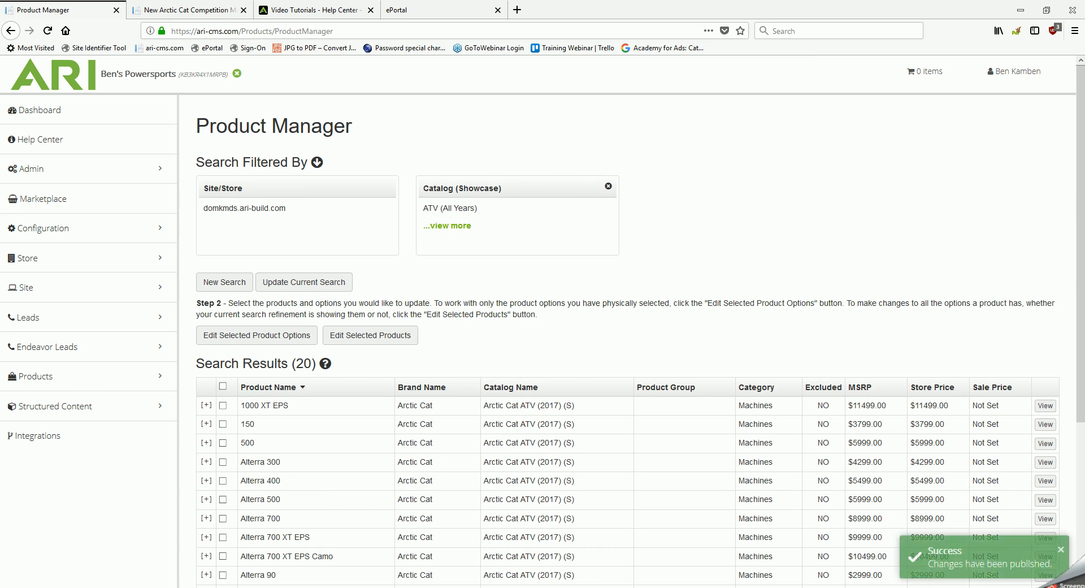
pyautogui.click(208, 12)
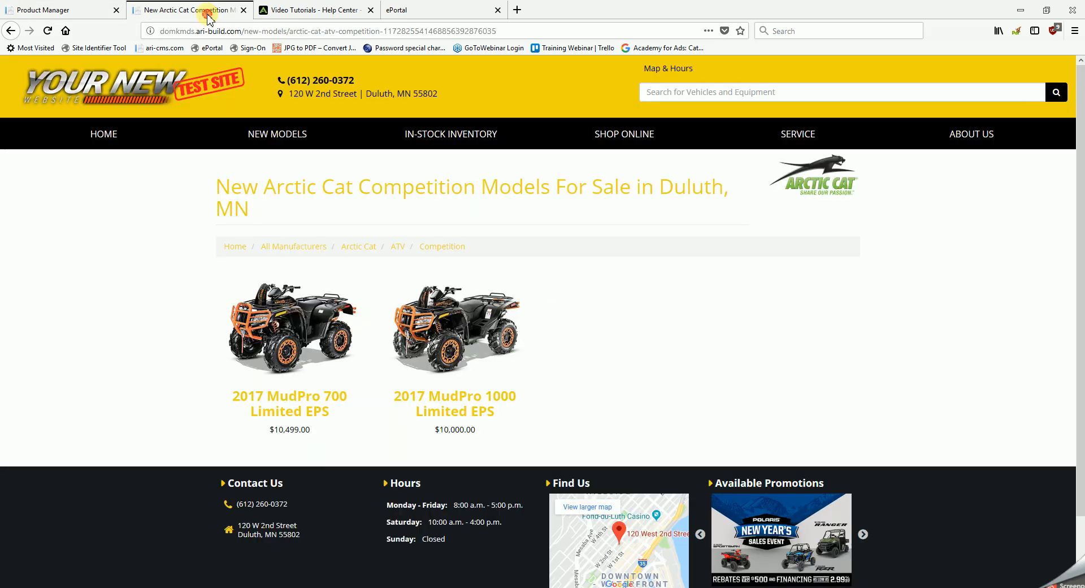
pyautogui.click(48, 30)
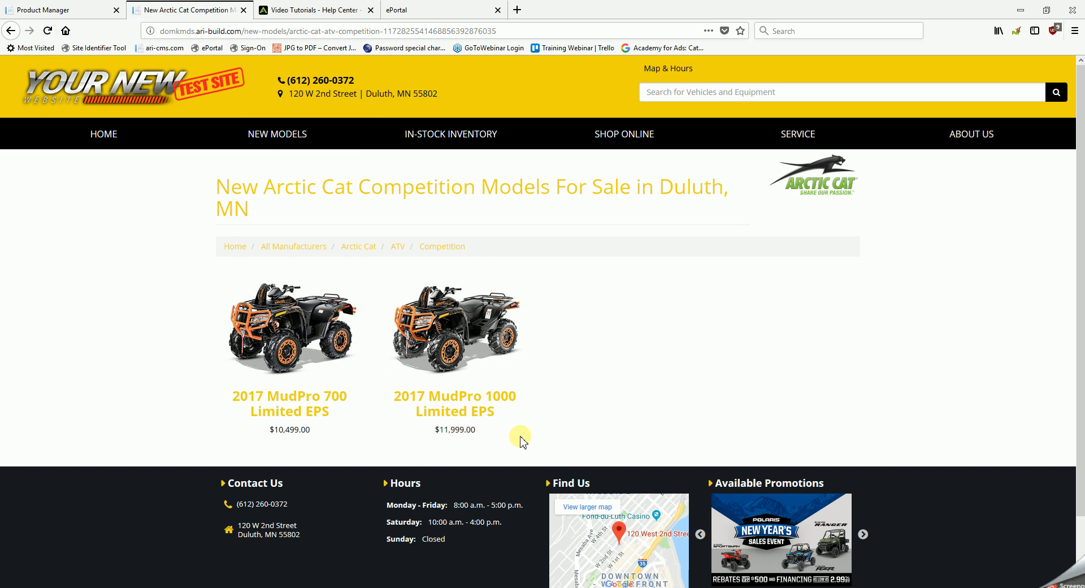
# Step: Return to the ARI CMS and open its dashboard
pyautogui.click(69, 13)
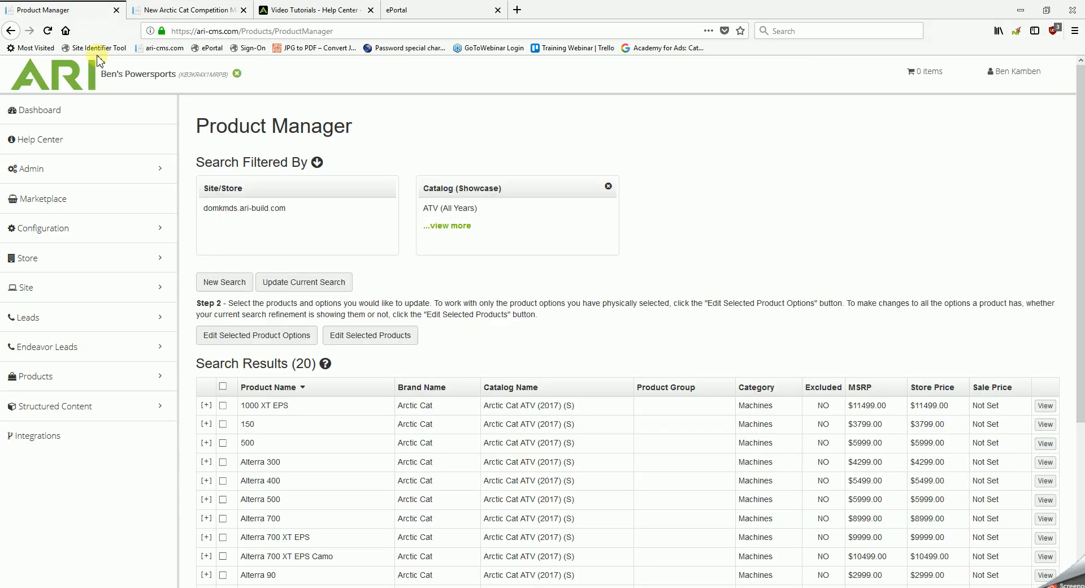
pyautogui.click(96, 112)
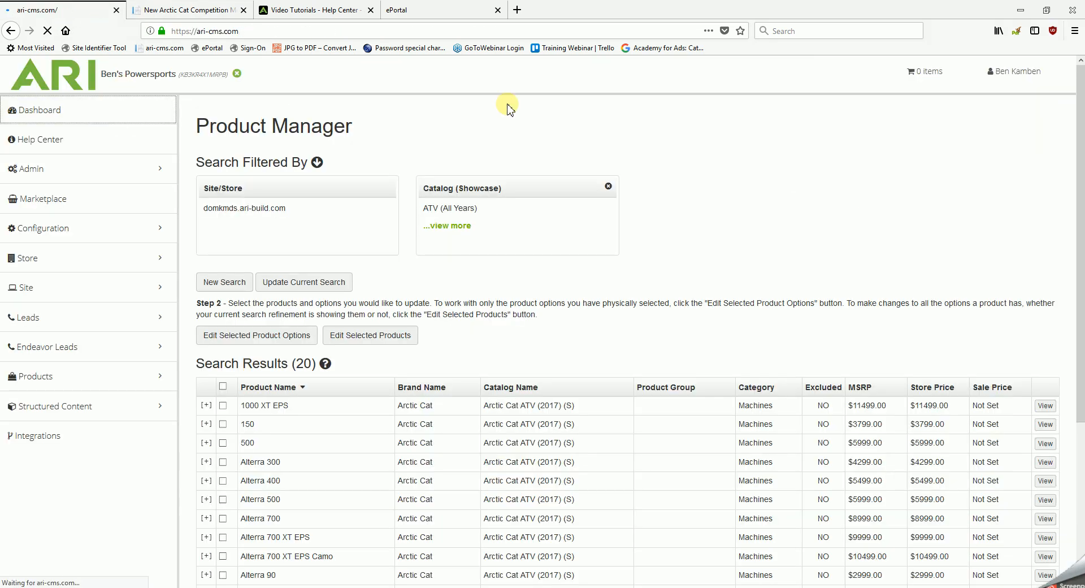